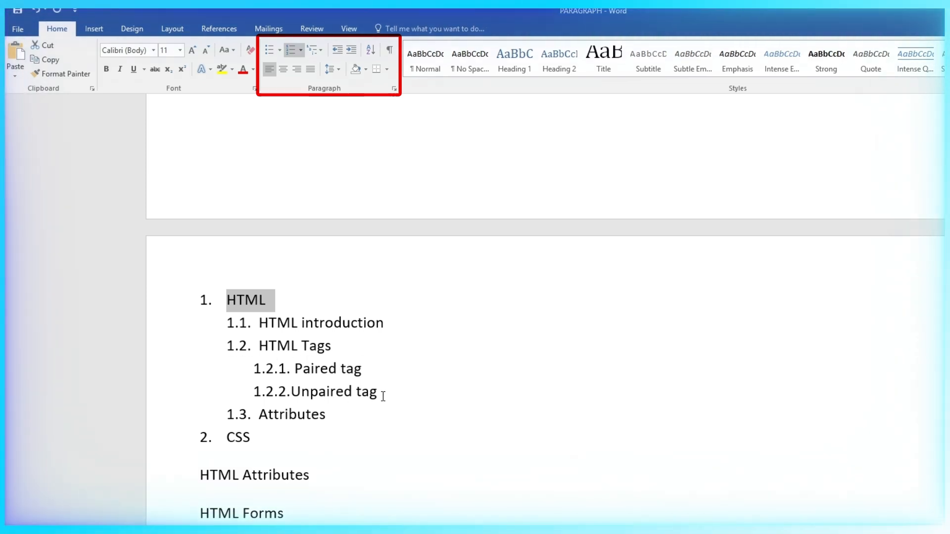
Apply the 1., 1.1., 1.1.1. multilevel list format to the HTML and CSS lines
drag(382, 394, 297, 371)
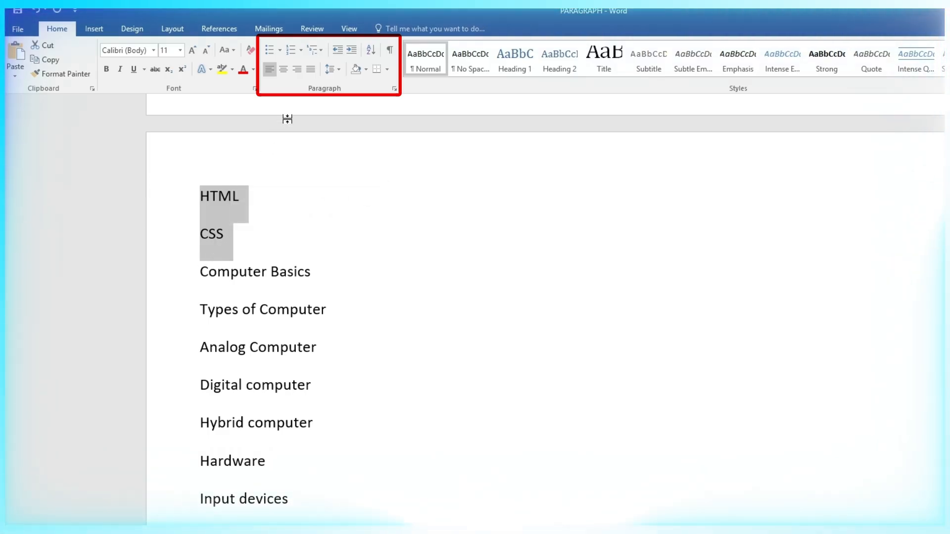
click(322, 52)
mouse_move(335, 119)
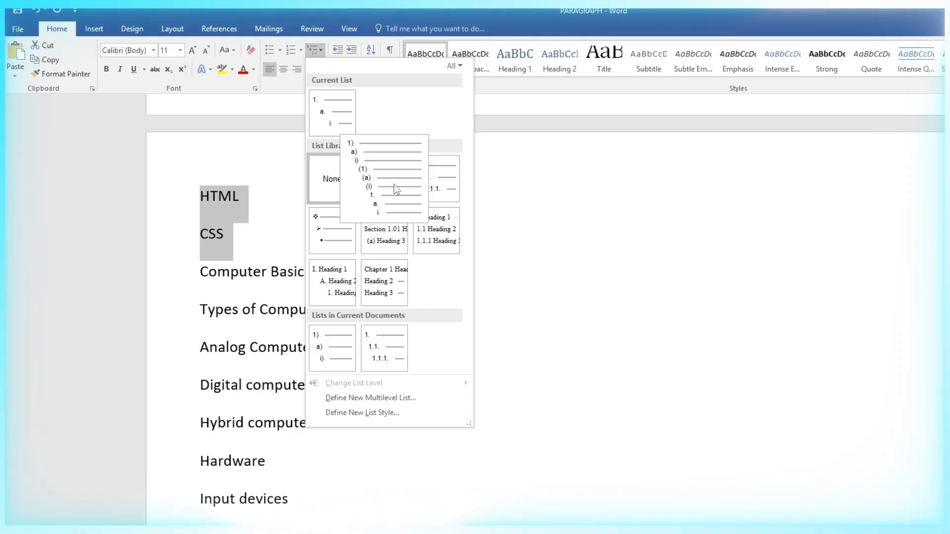
mouse_move(425, 229)
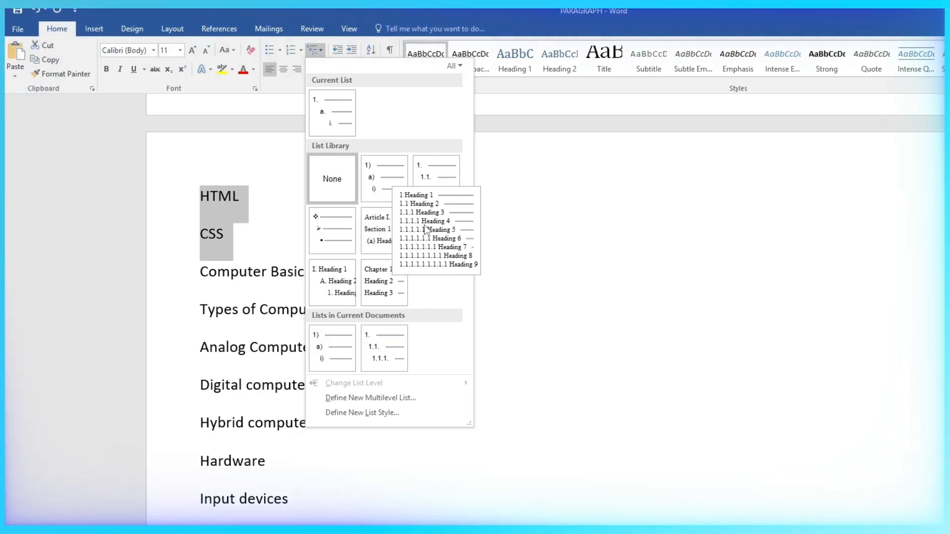
mouse_move(392, 231)
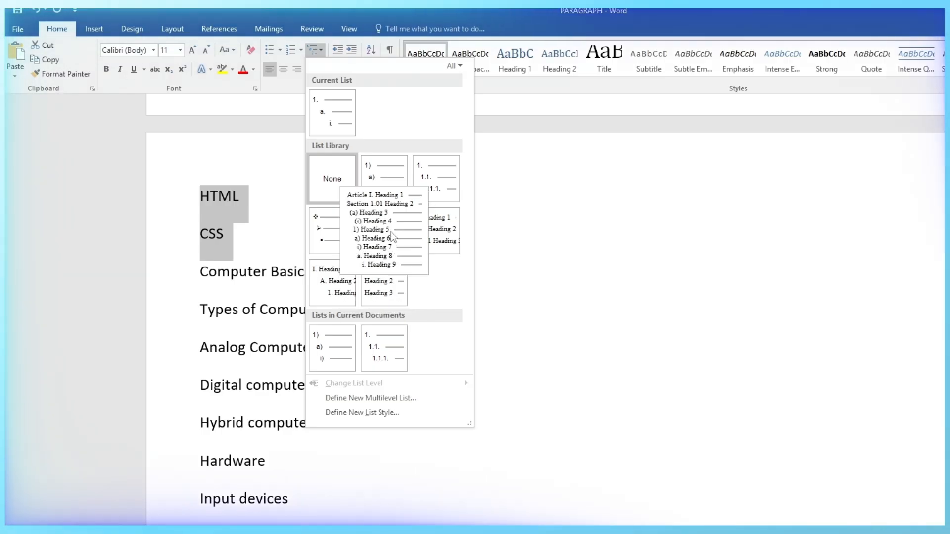
mouse_move(427, 188)
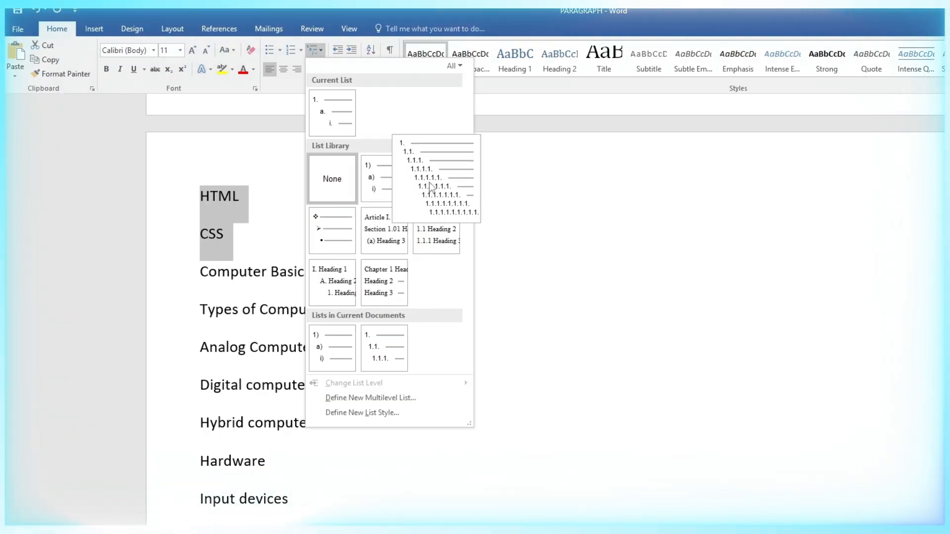
click(430, 182)
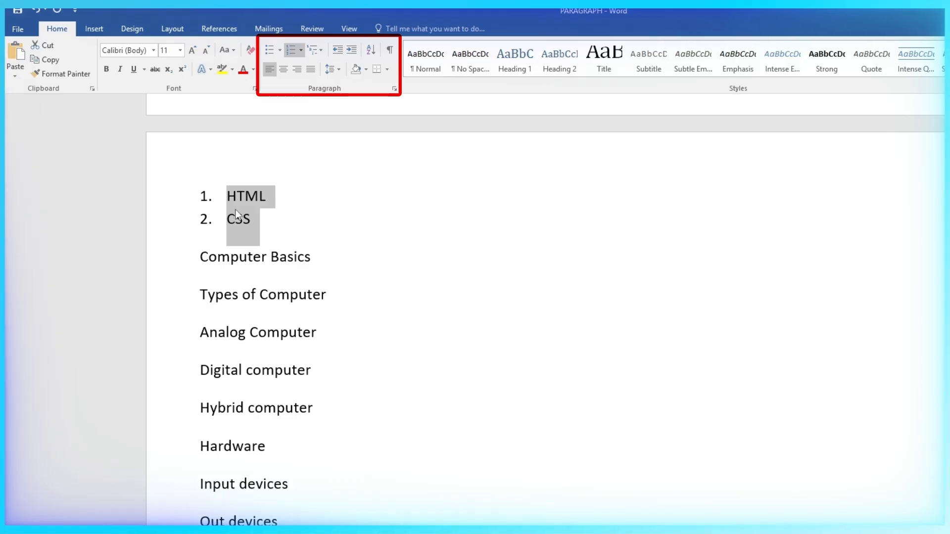
Add the second-level items "Introduction" and "Tags" under the HTML list item
click(271, 194)
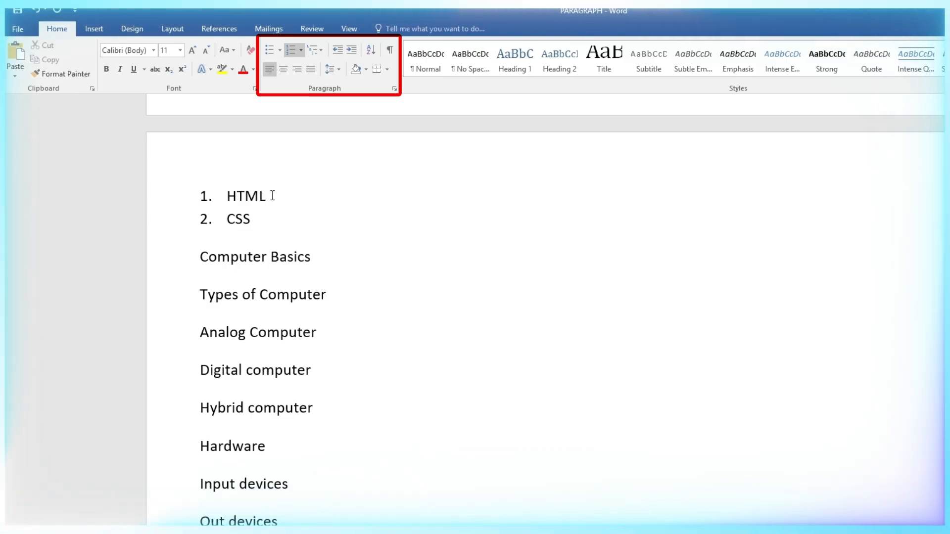
key(Return)
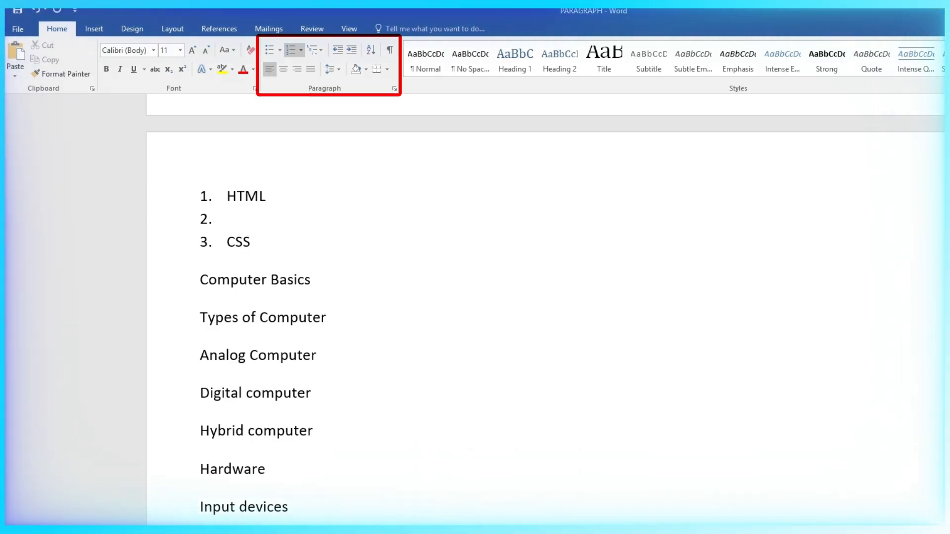
key(Tab)
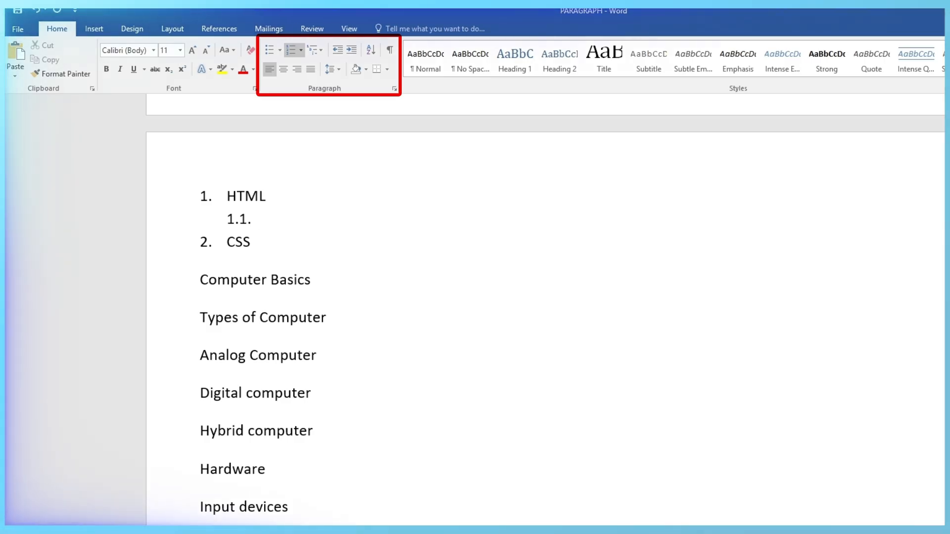
text(i)
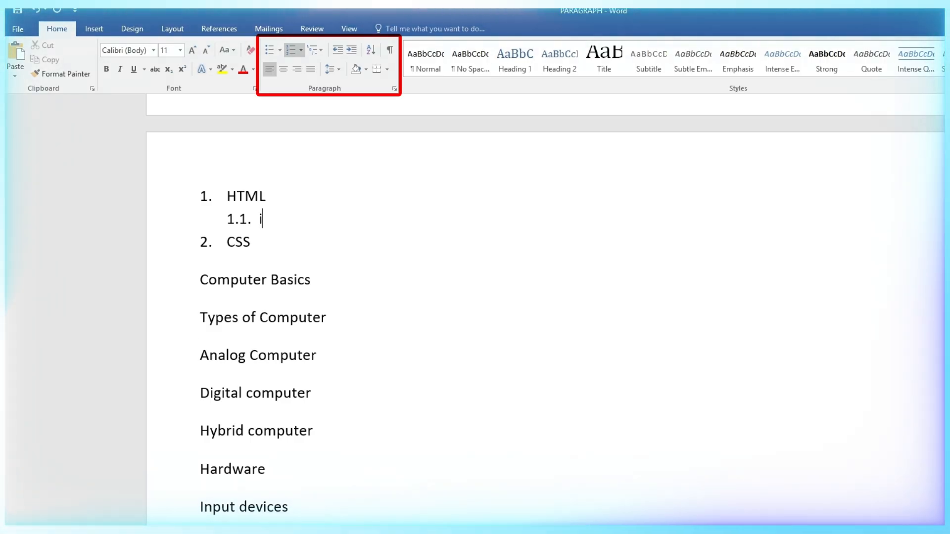
text(ntro)
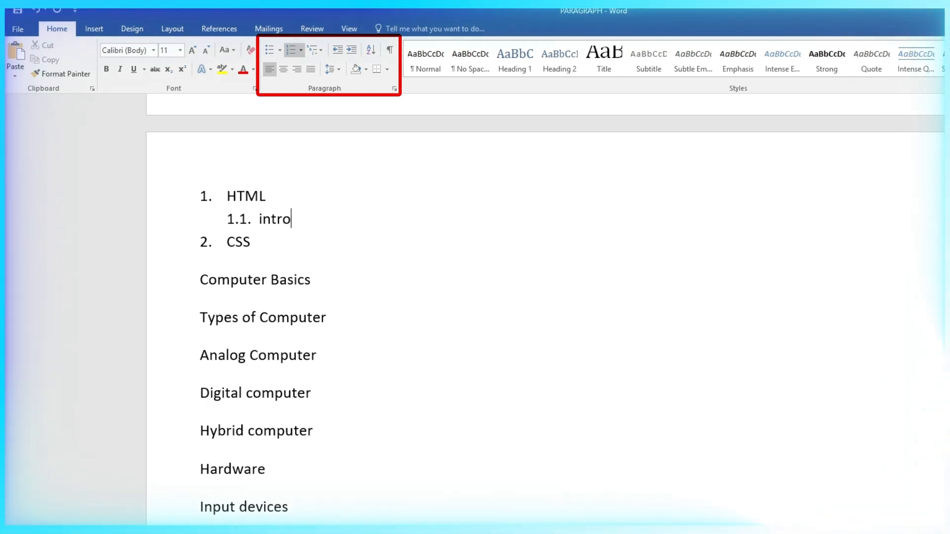
text(duction)
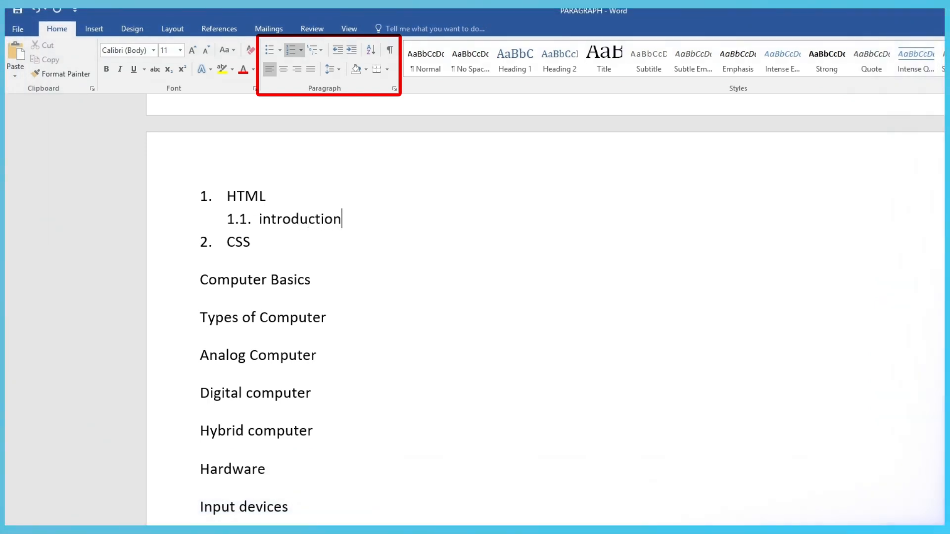
key(Return)
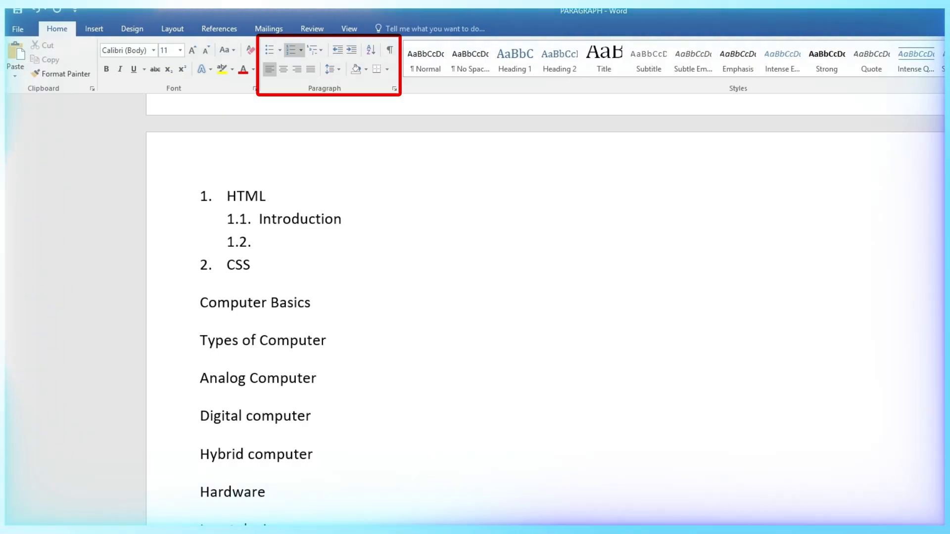
text(tags)
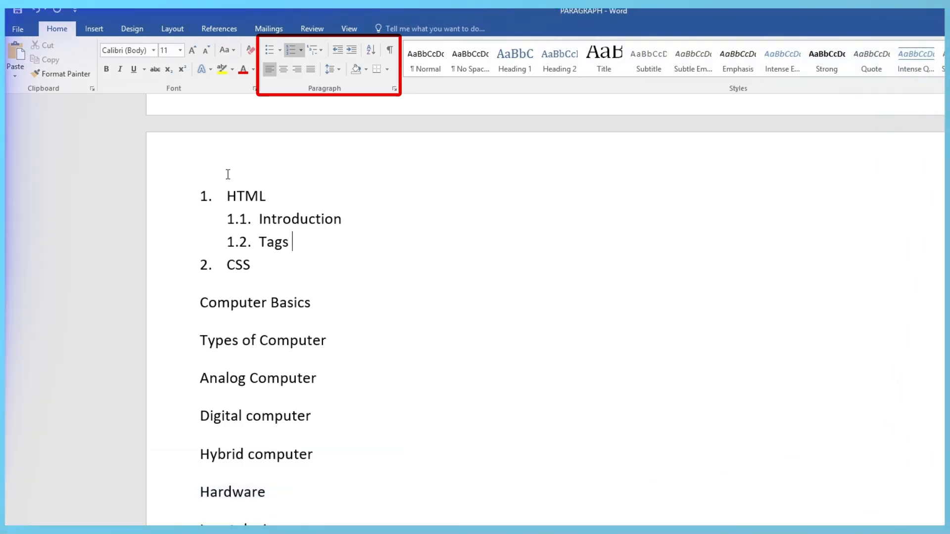
Add a third-level item "Paired tag" under the Tags item
drag(258, 203, 211, 203)
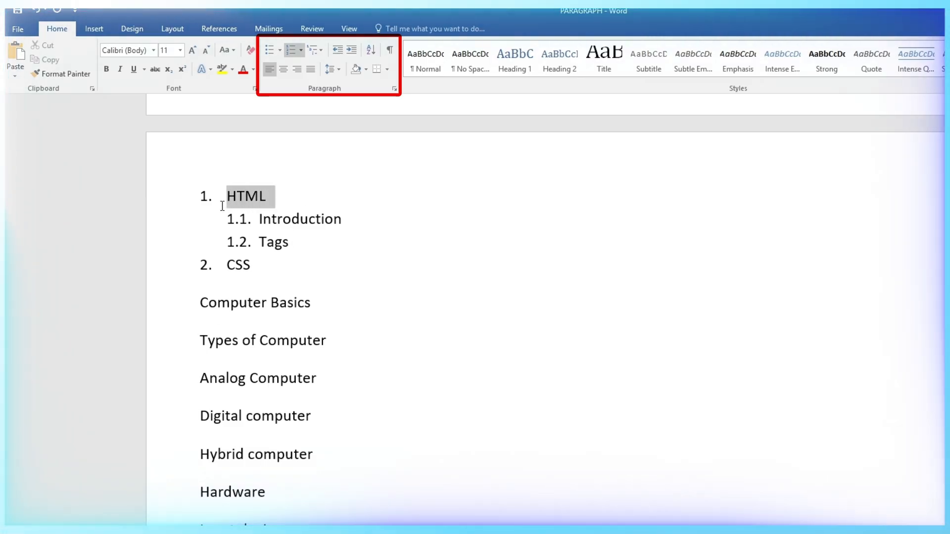
drag(292, 249, 259, 219)
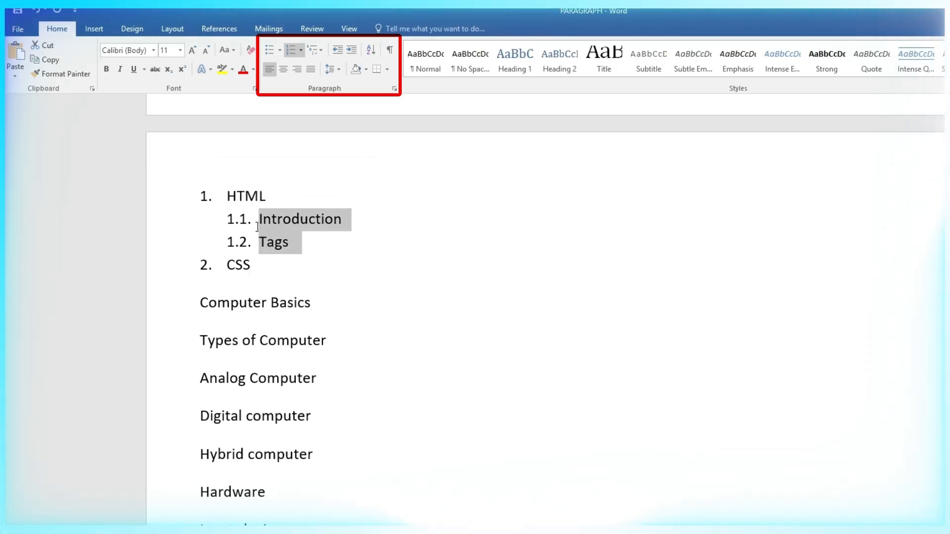
click(304, 246)
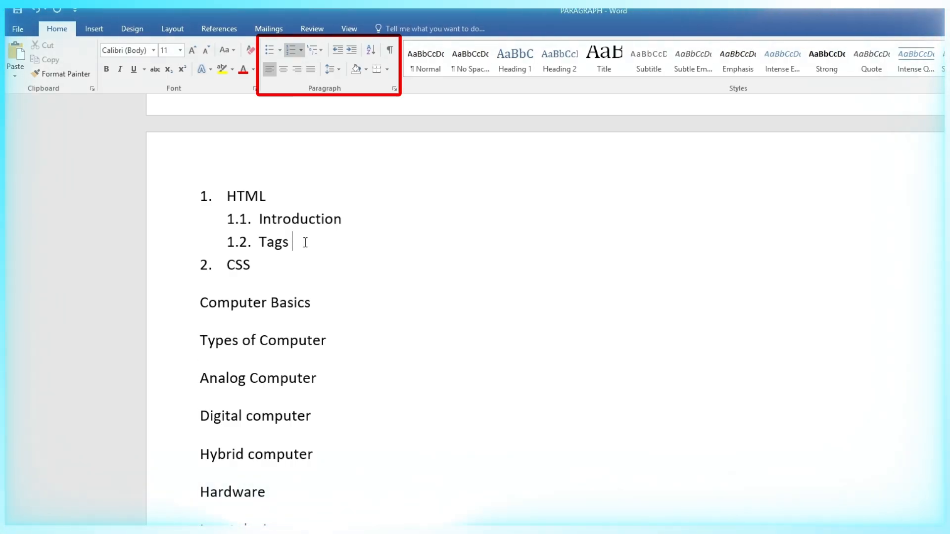
key(Return)
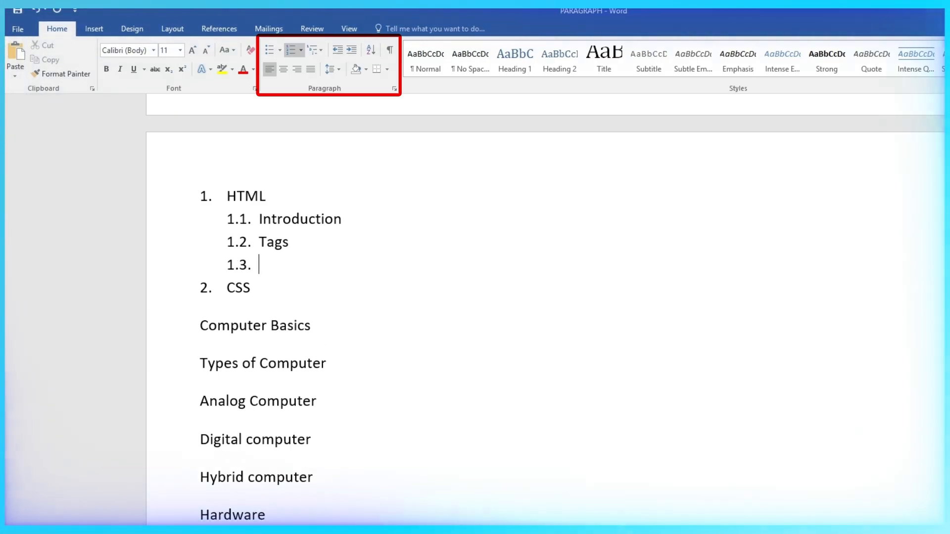
key(Tab)
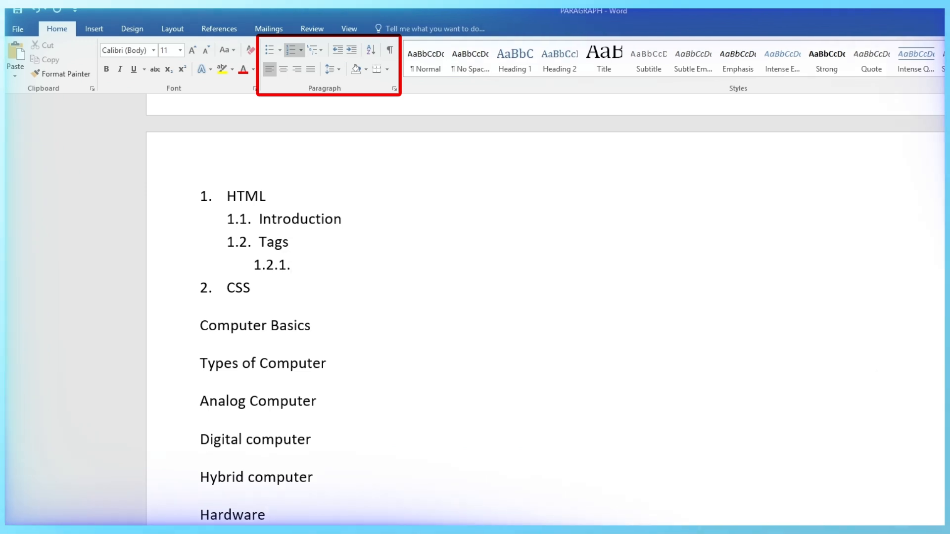
text(pa)
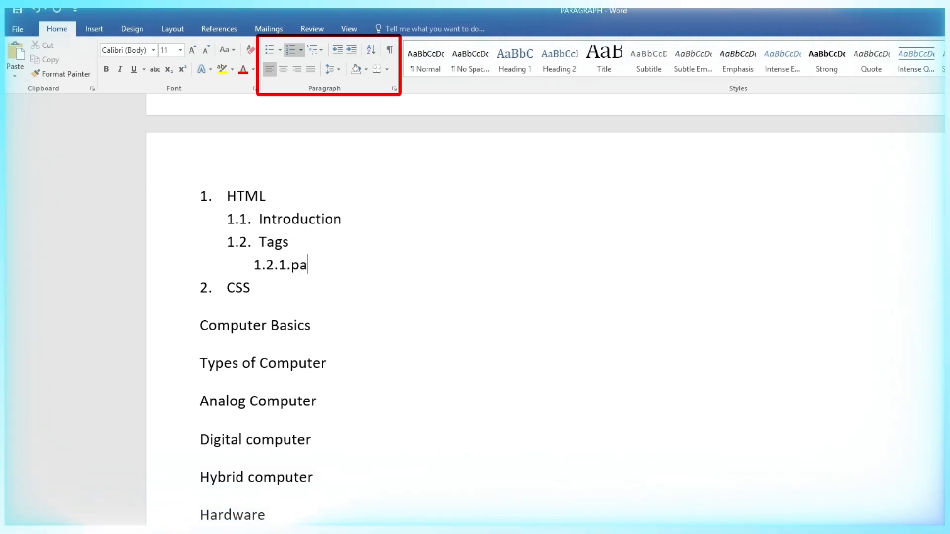
text(ired tag)
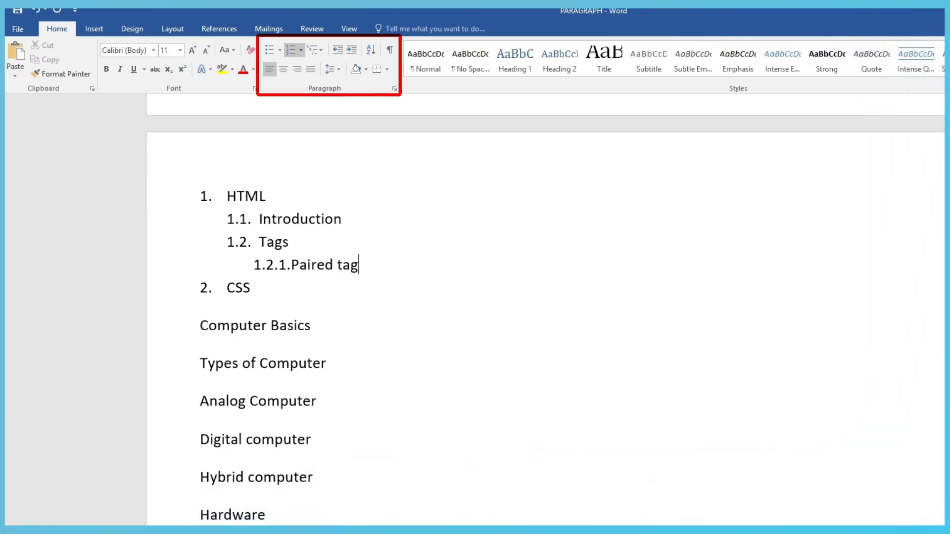
Add "Unpaired tag" as another third-level item after Paired tag
key(Return)
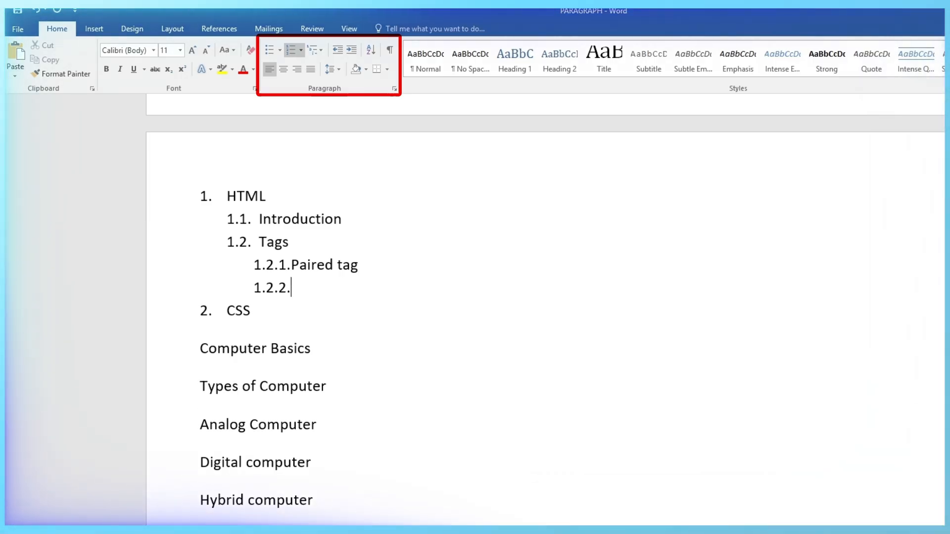
text(unp tag)
key(Left)
key(Left)
key(Left)
key(Left)
text(air)
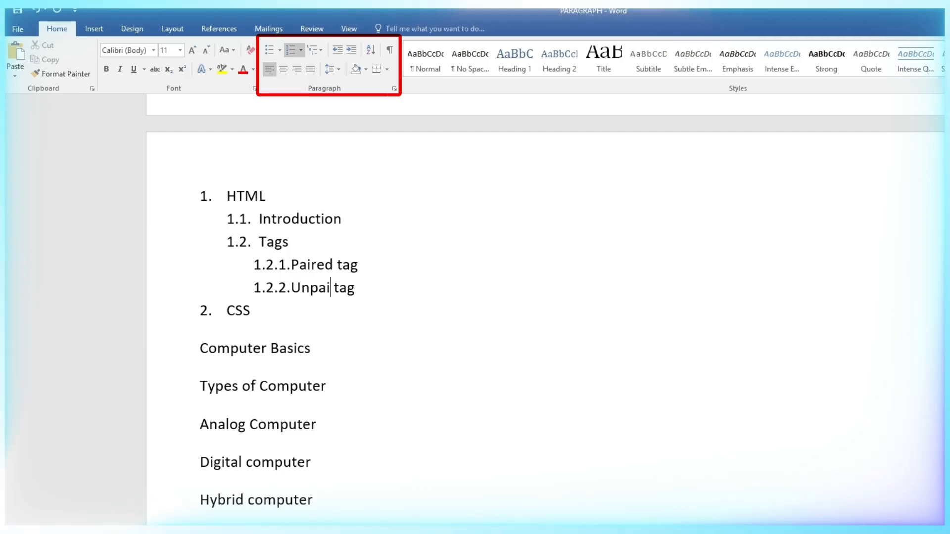
text(ed)
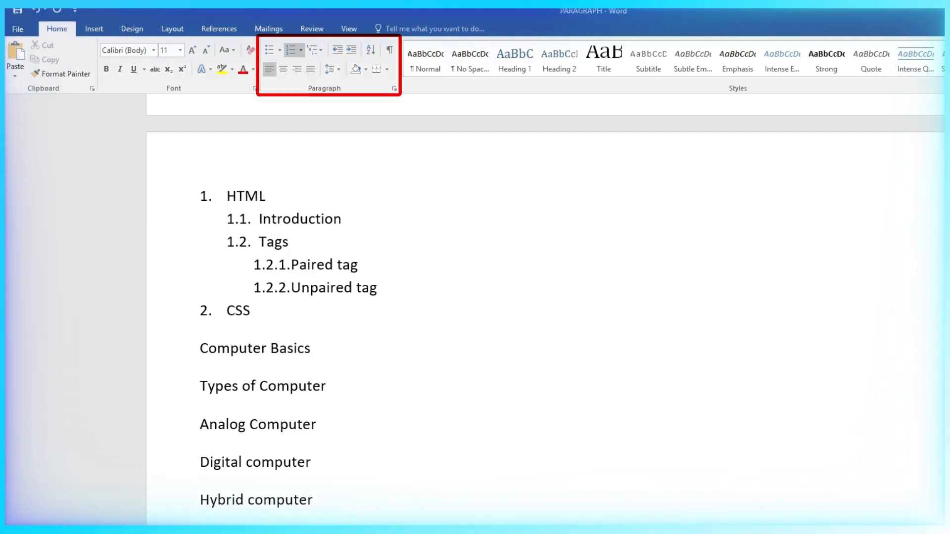
click(395, 292)
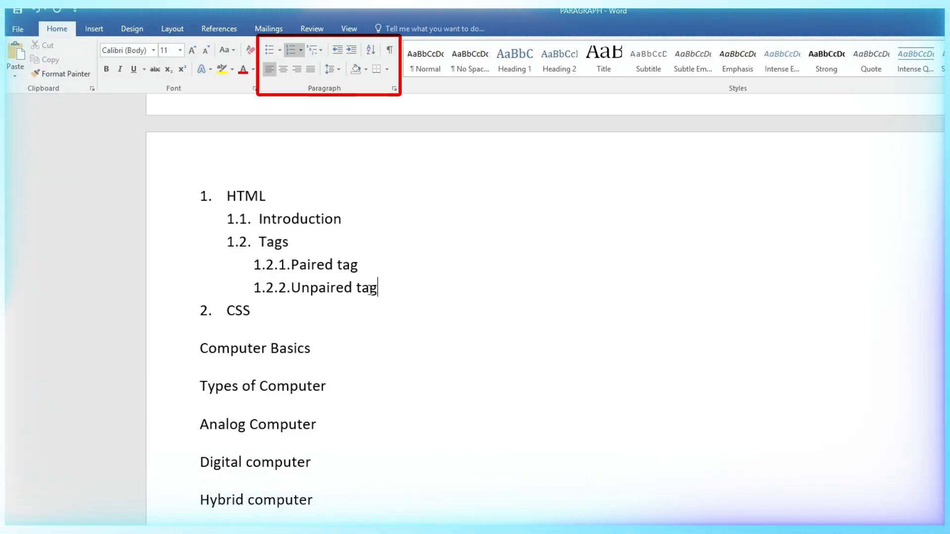
Add the second-level items "Introduction" and "Selectors" under CSS and end the list with an unnumbered line
click(256, 313)
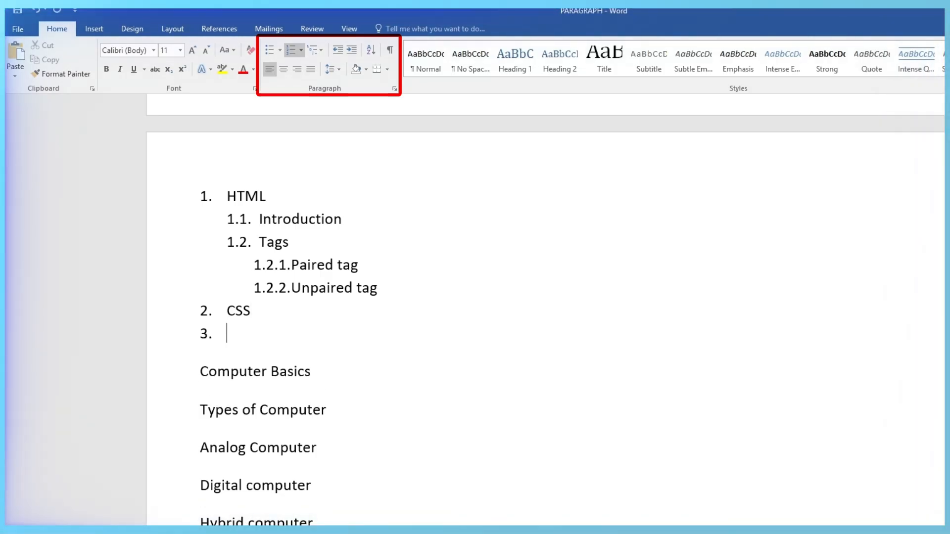
key(Tab)
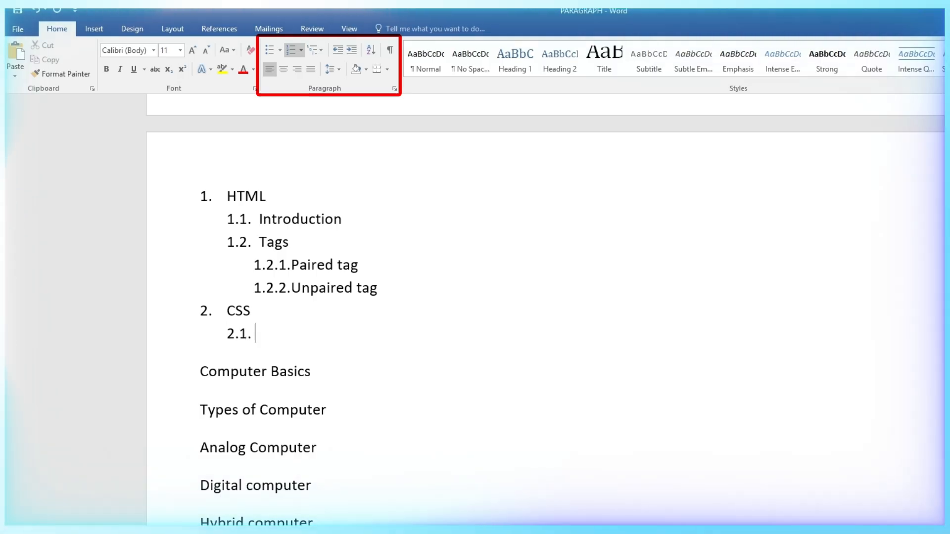
text(int)
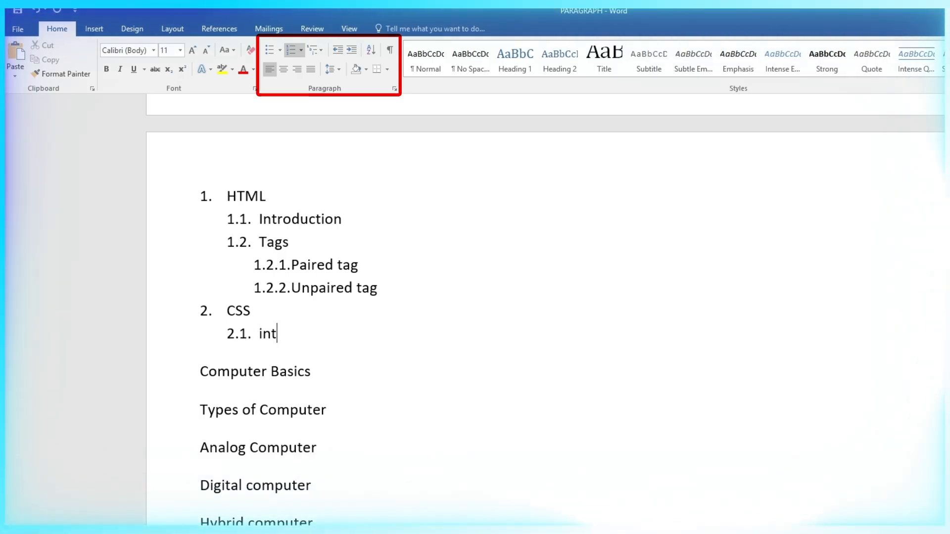
text(roduction)
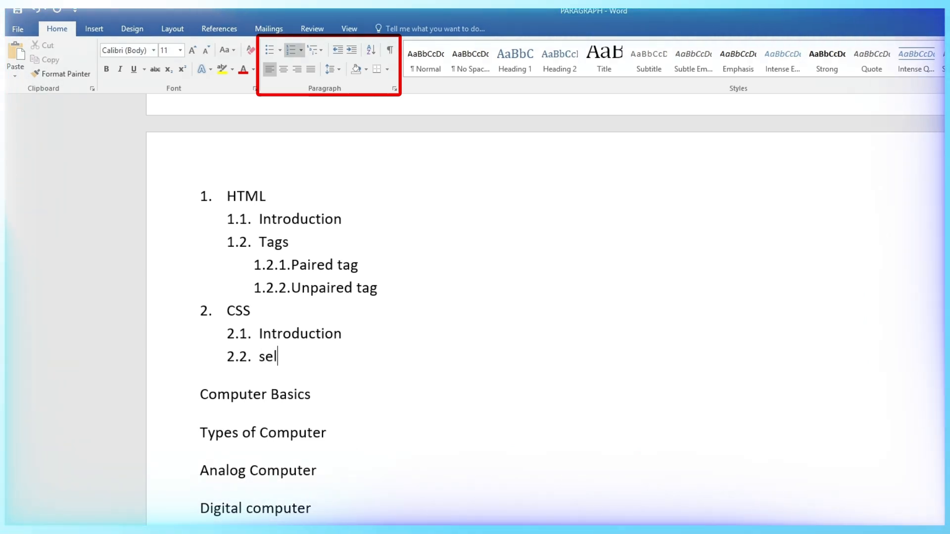
text(ectors)
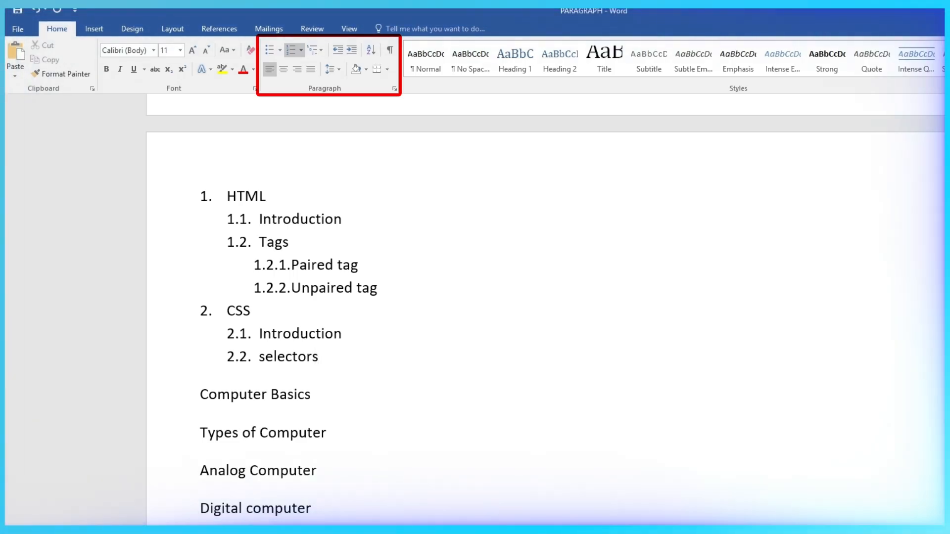
key(Return)
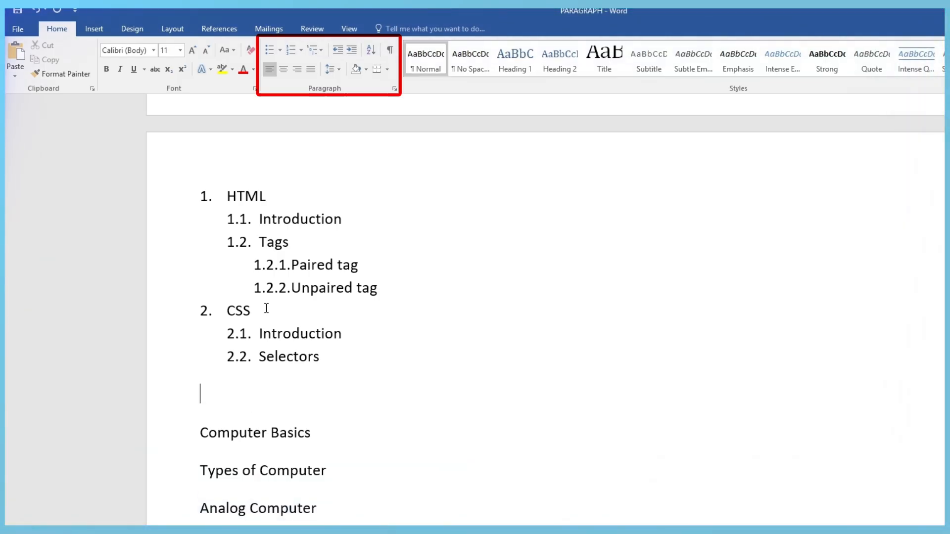
Apply the "Chapter 1 Heading" multilevel list style to the Introduction line below the CSS outline
scroll(322, 523, down, 2)
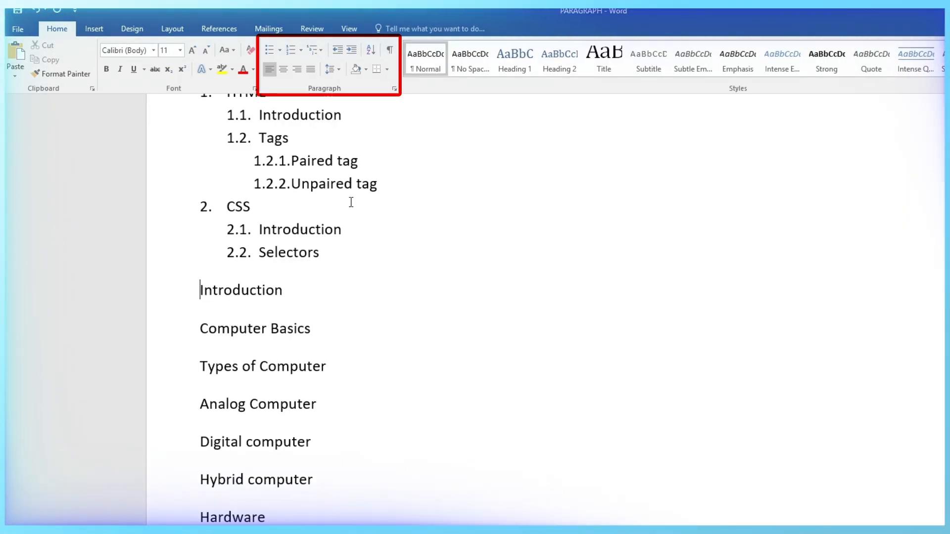
click(321, 51)
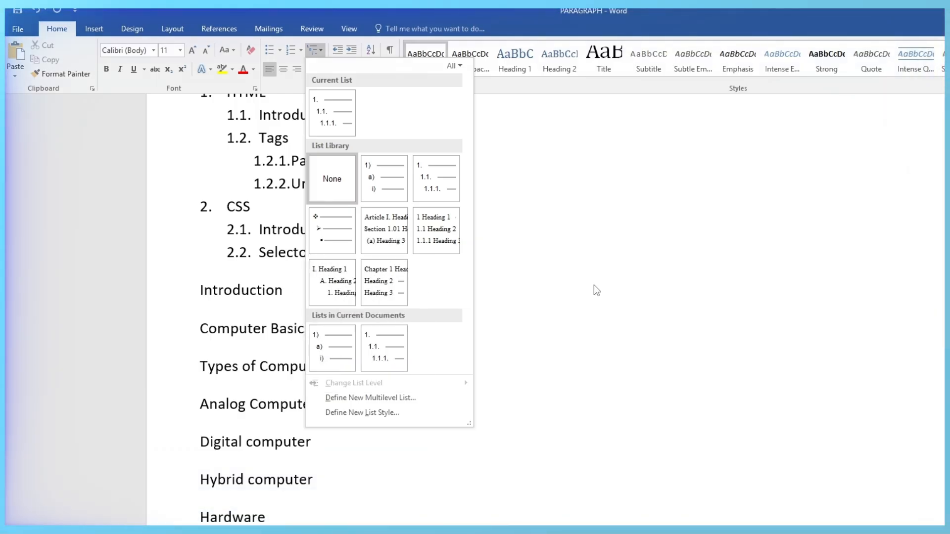
click(533, 289)
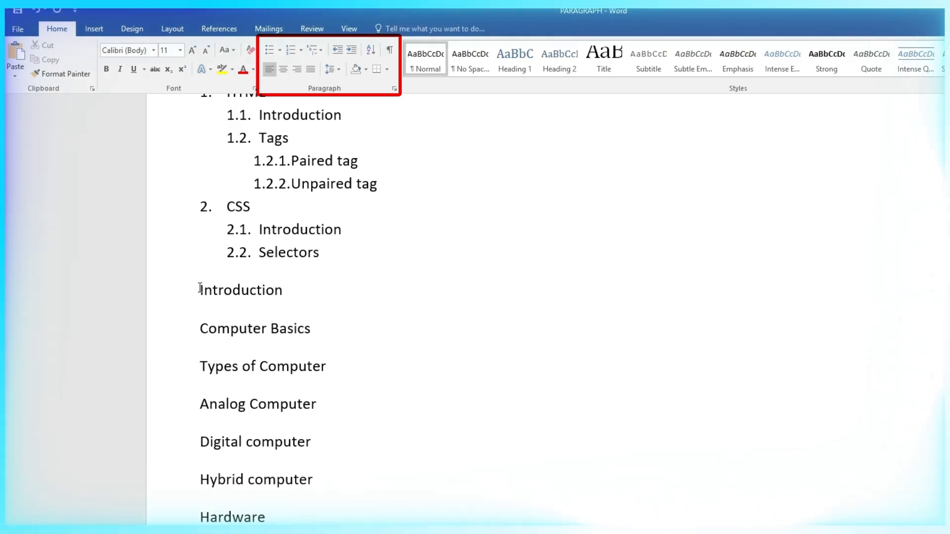
drag(199, 291, 299, 302)
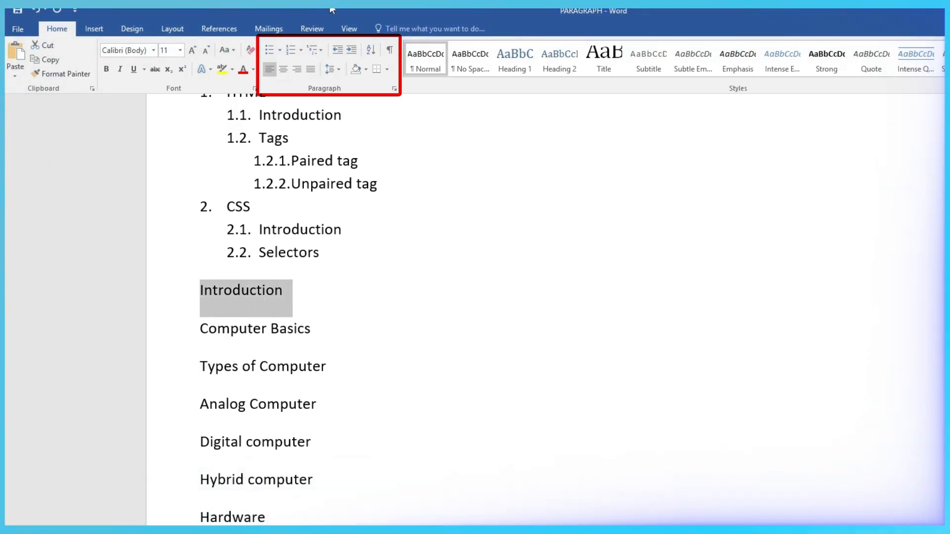
click(321, 51)
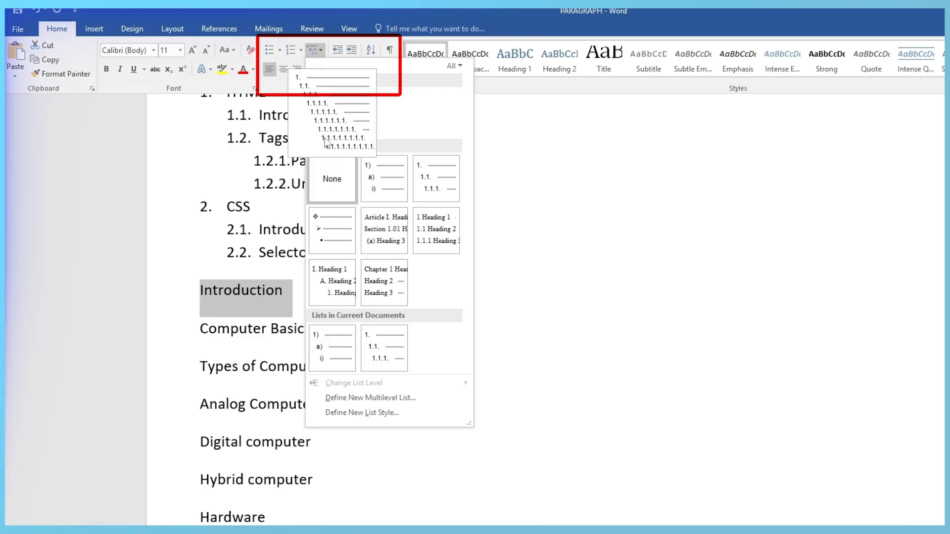
mouse_move(355, 296)
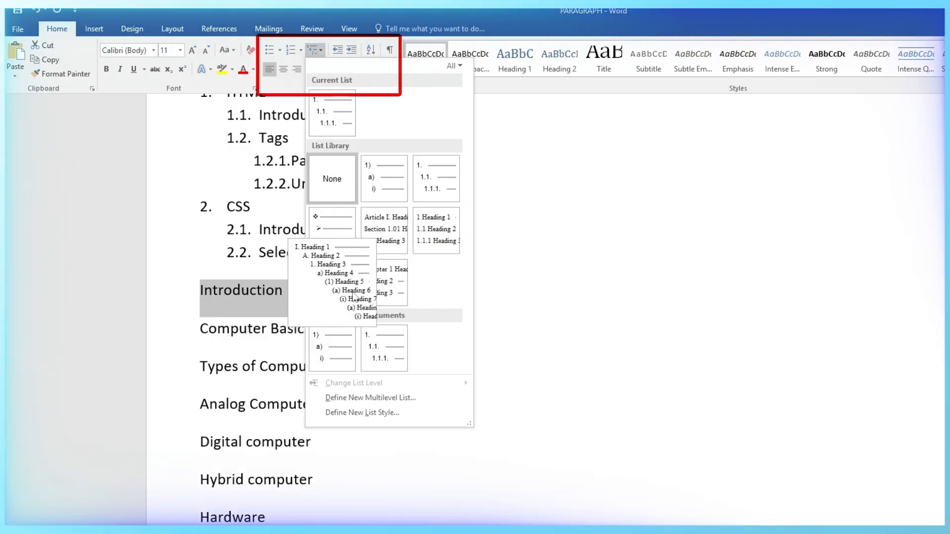
click(392, 280)
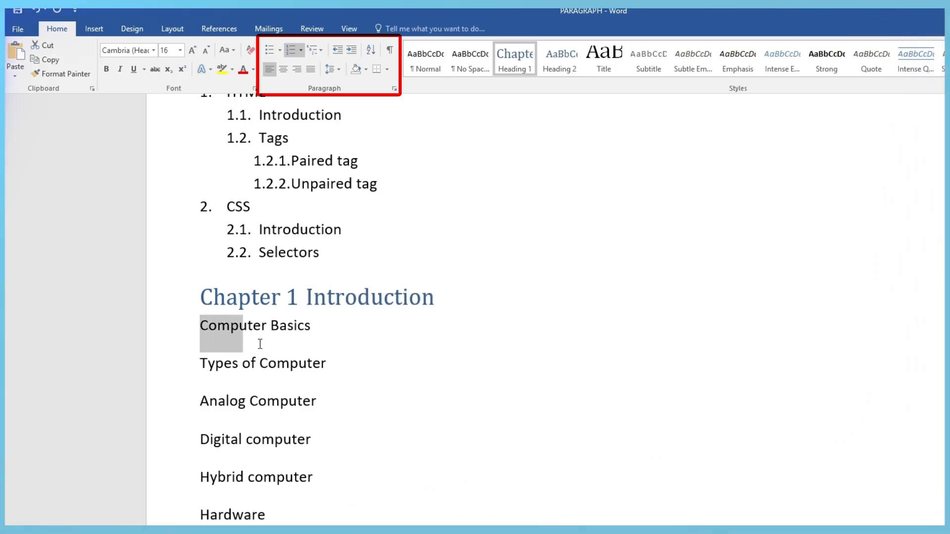
Apply the 1., 1.1., 1.1.1. multilevel list to Computer Basics and Types of Computer and set them to the second level, 1.1
click(322, 49)
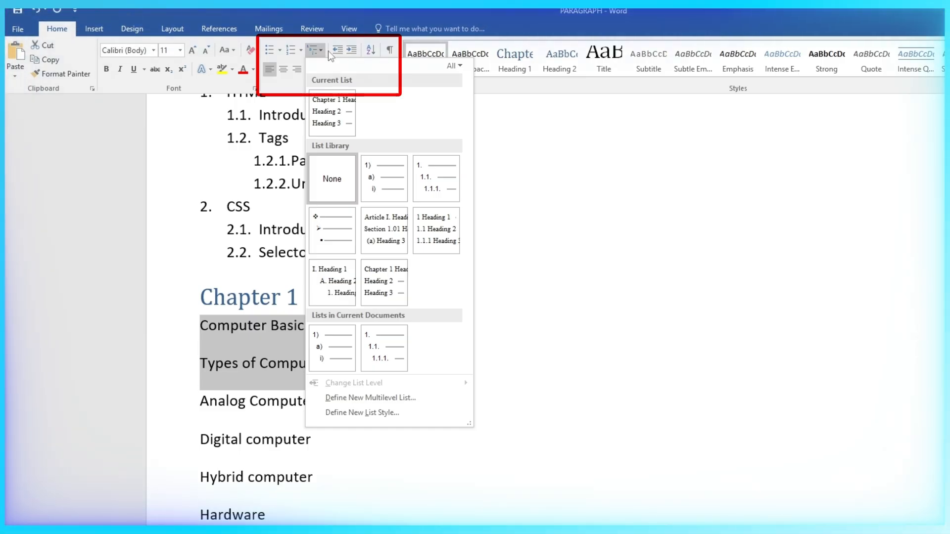
mouse_move(391, 355)
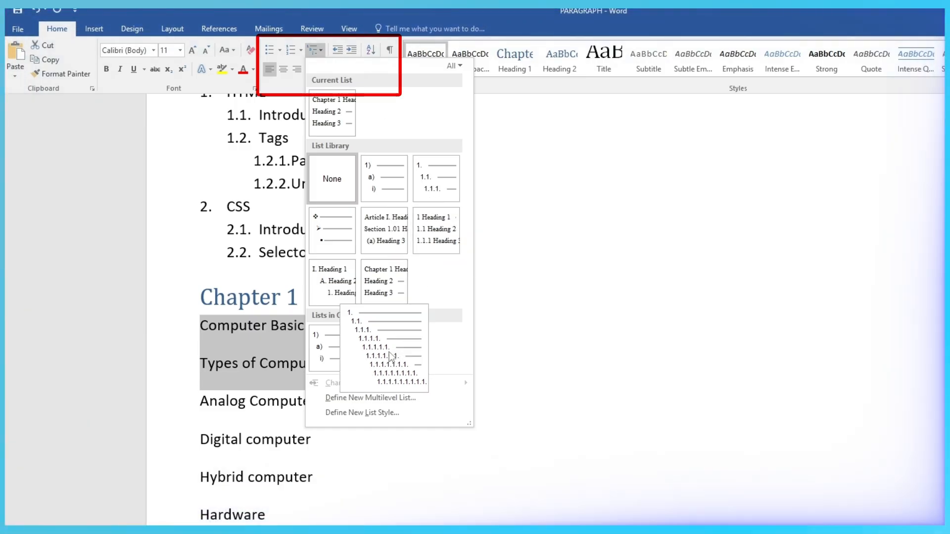
click(444, 181)
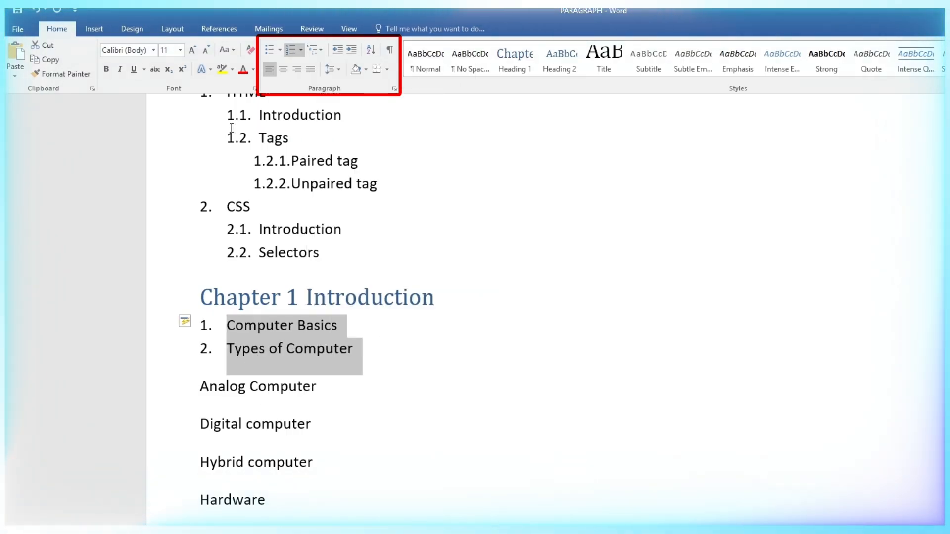
click(321, 50)
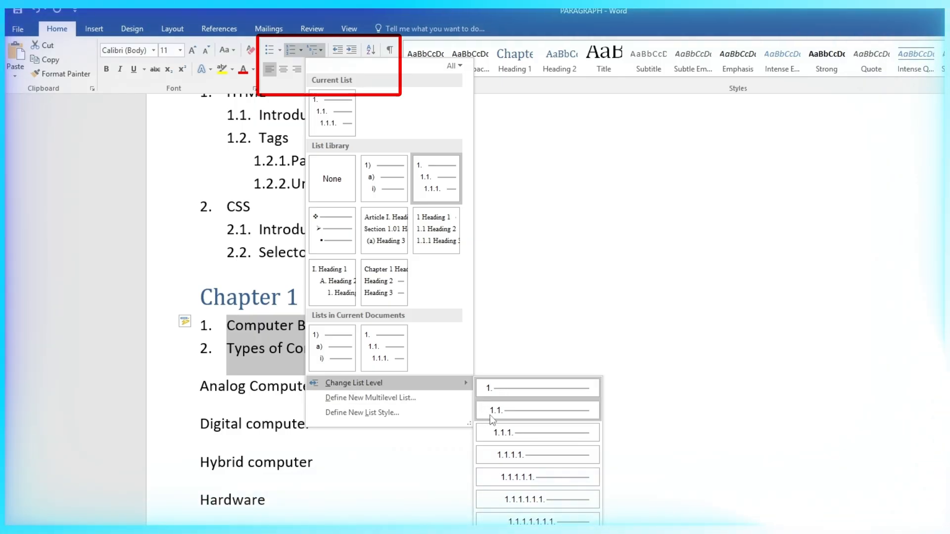
click(511, 414)
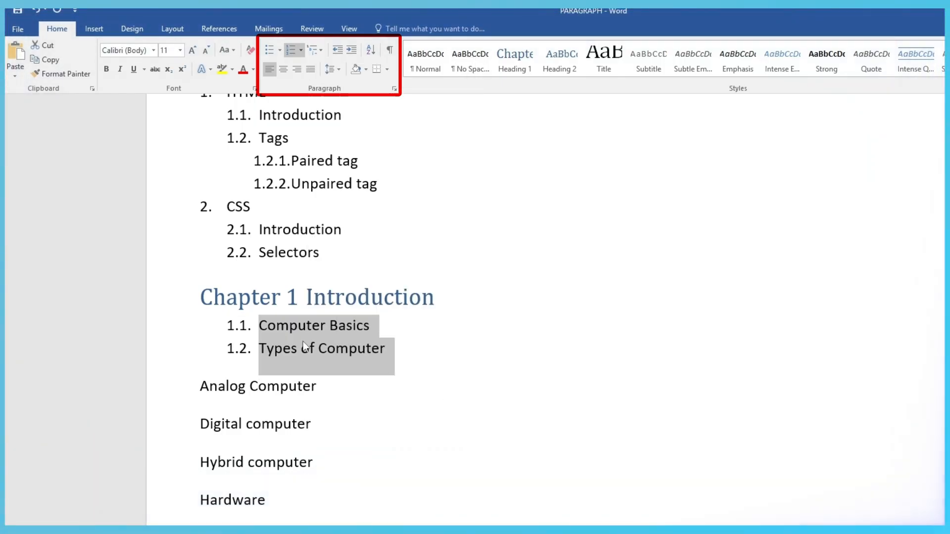
click(394, 350)
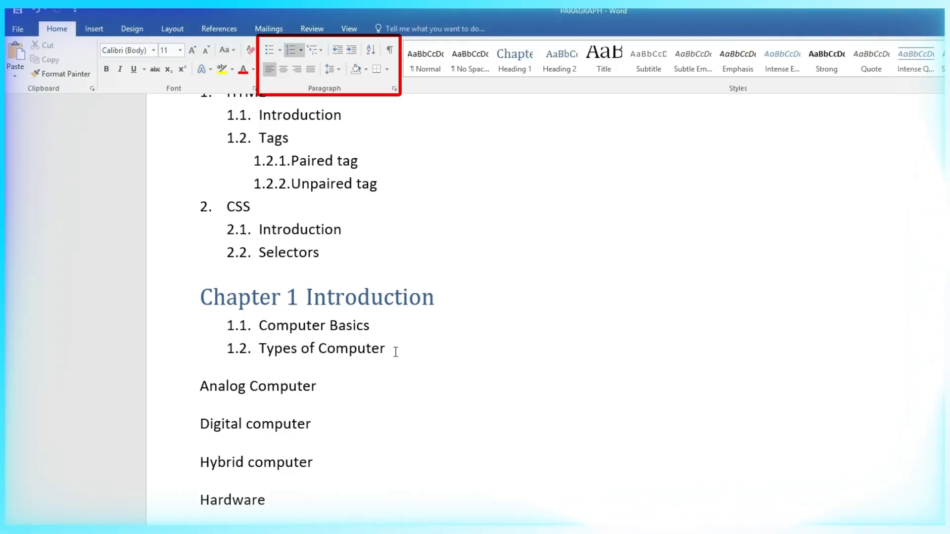
Apply the 1., 1.1., 1.1.1. multilevel list to Analog Computer and Digital computer and set them to the third level, 1.1.1
key(Down)
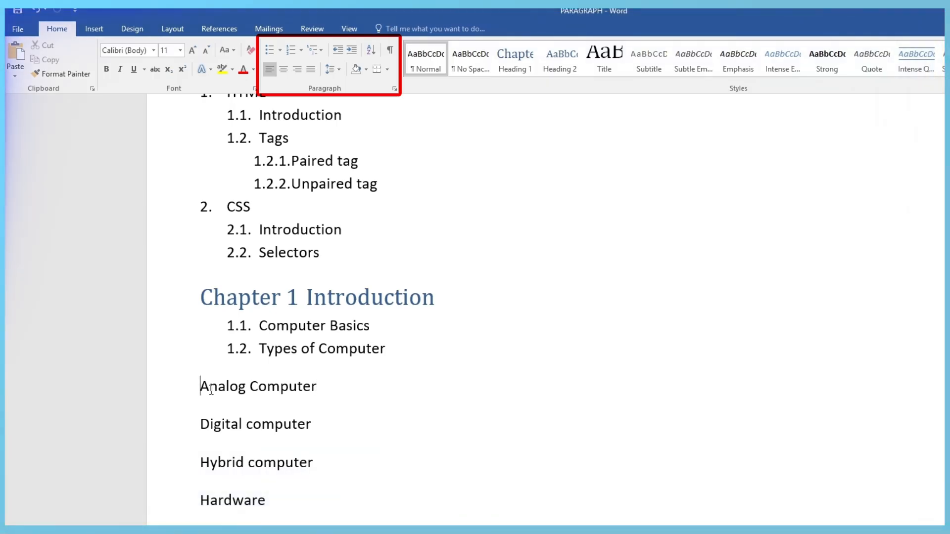
drag(291, 406, 314, 428)
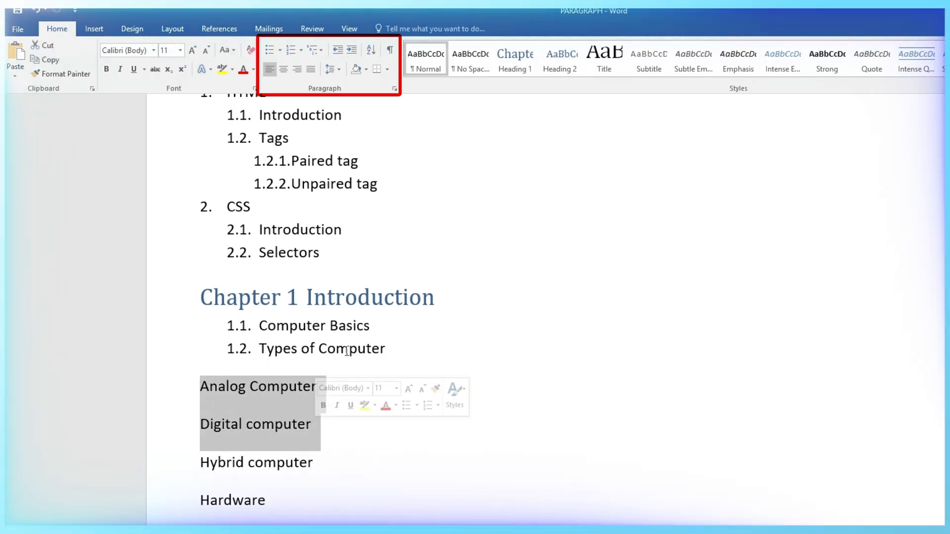
click(319, 49)
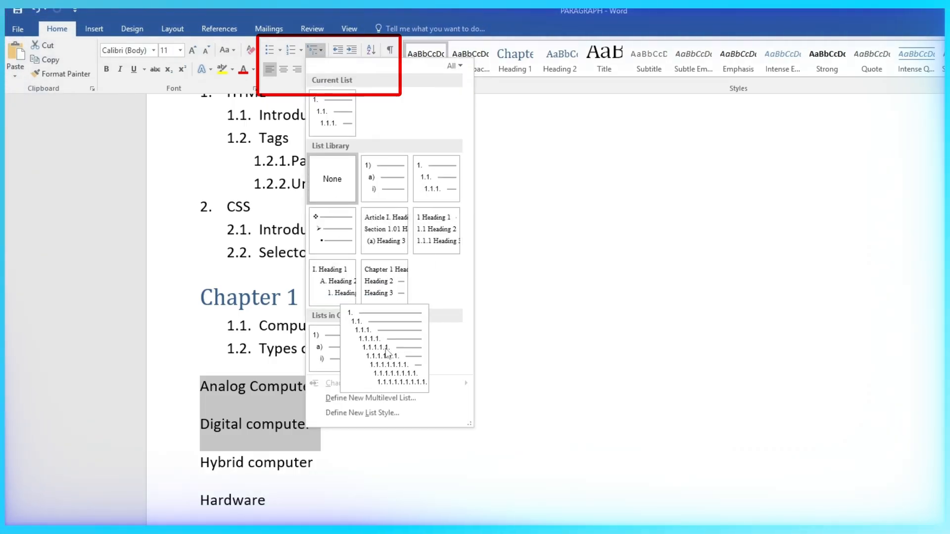
click(385, 348)
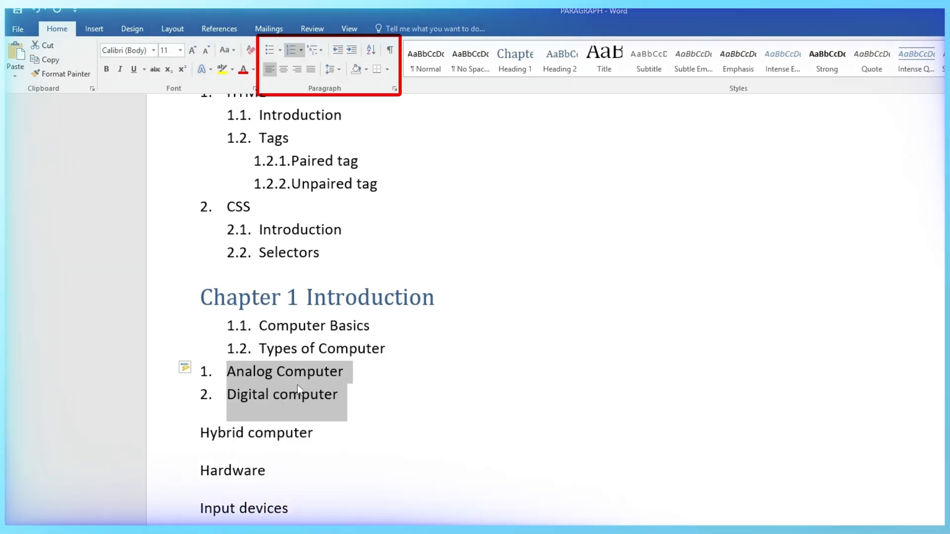
click(322, 49)
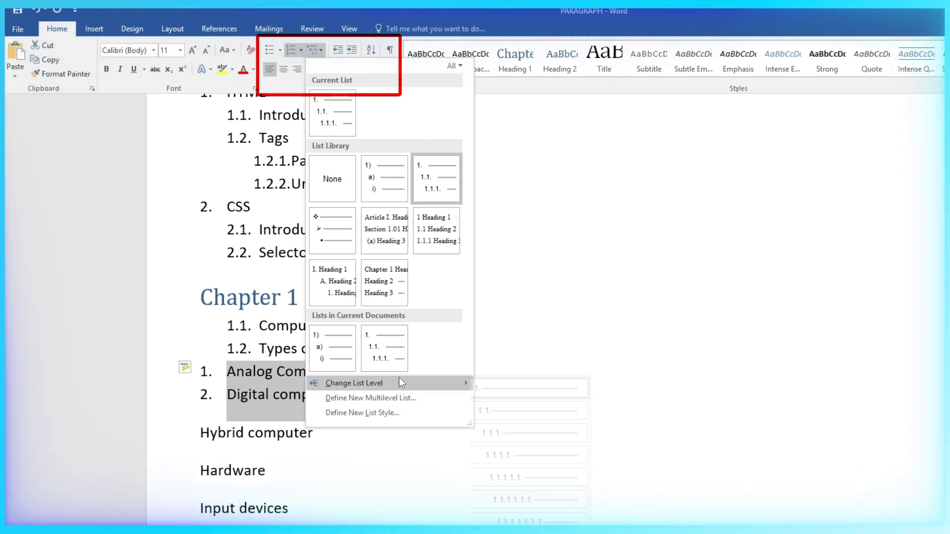
mouse_move(402, 381)
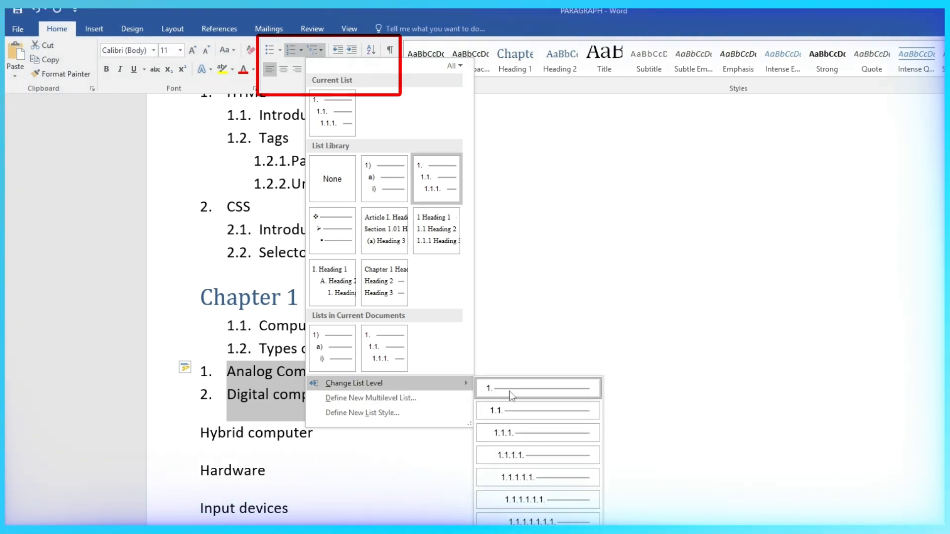
click(497, 434)
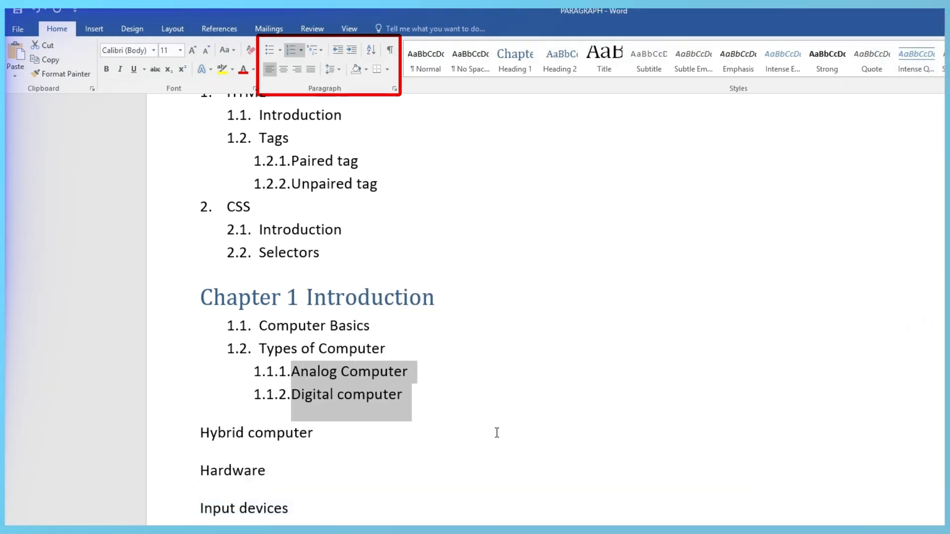
click(414, 401)
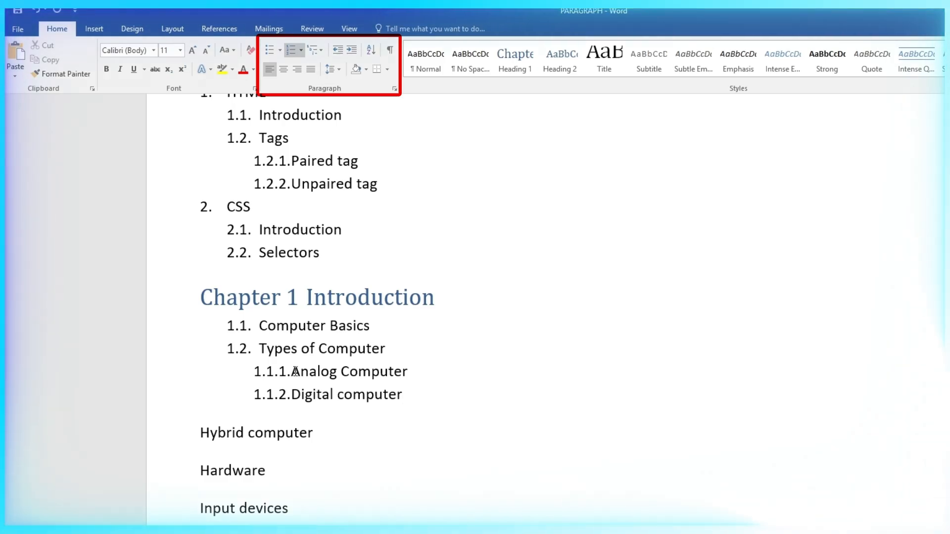
Define a new multilevel list for Analog Computer and Digital computer with the level 3 number format set to 1.2.1
drag(290, 371, 393, 407)
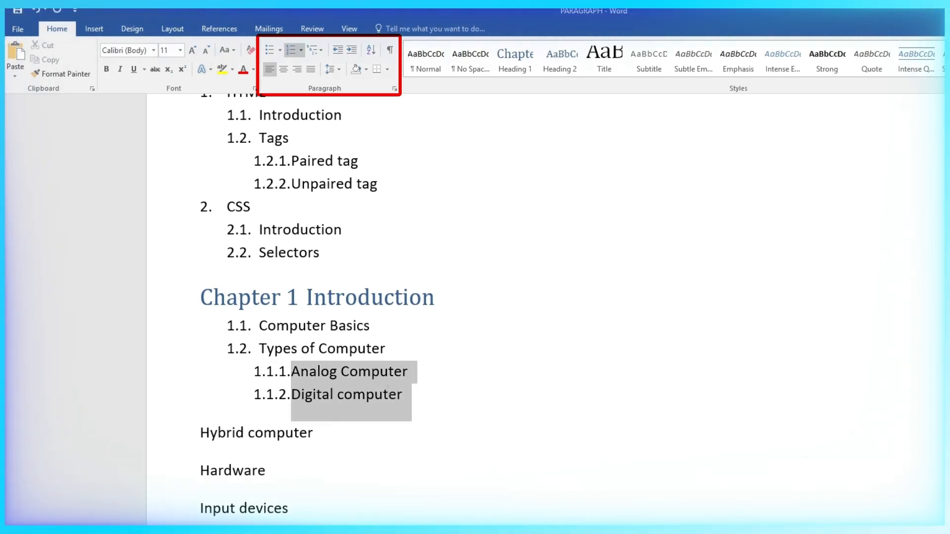
click(321, 51)
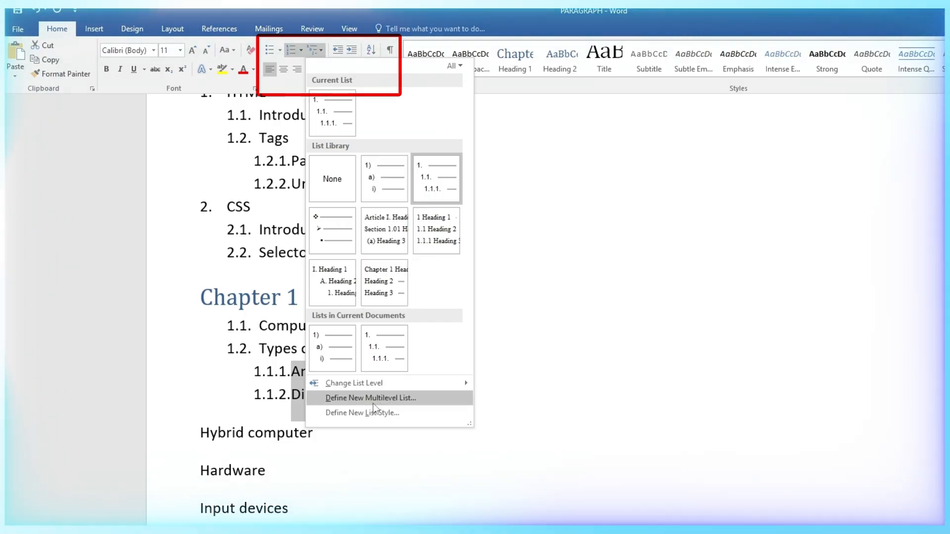
click(396, 399)
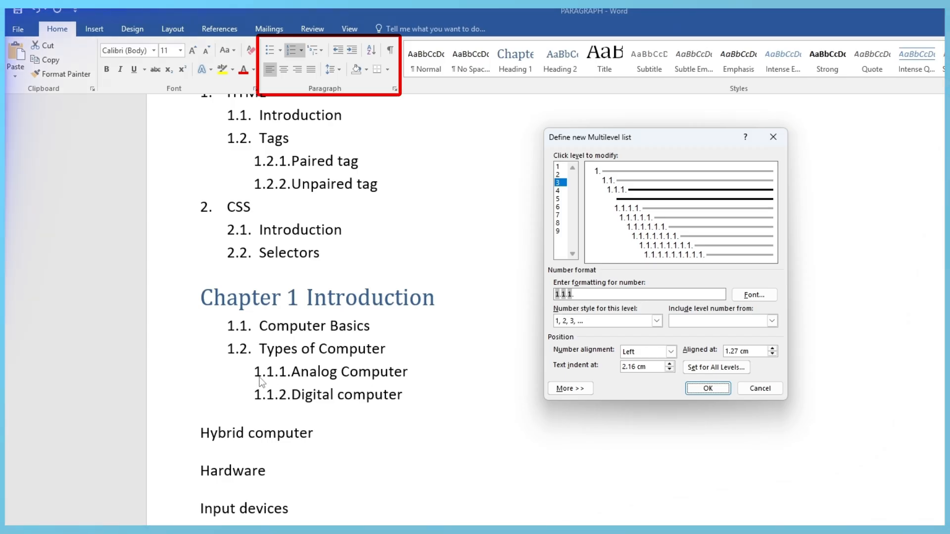
click(581, 294)
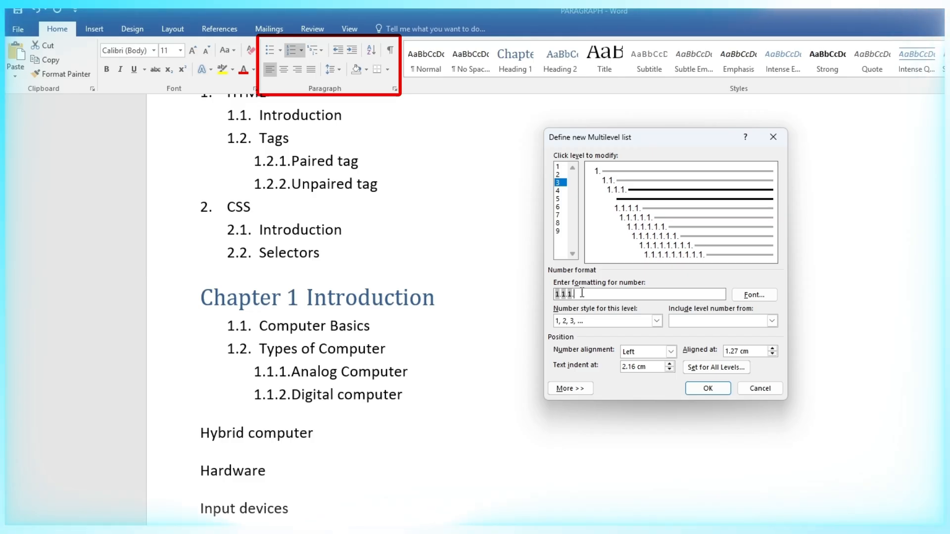
key(BackSpace)
key(BackSpace)
key(BackSpace)
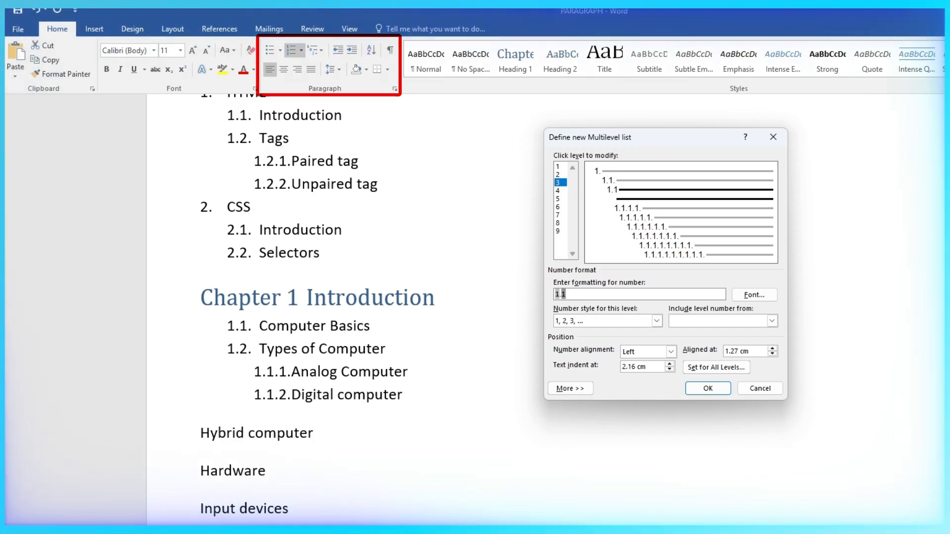
key(BackSpace)
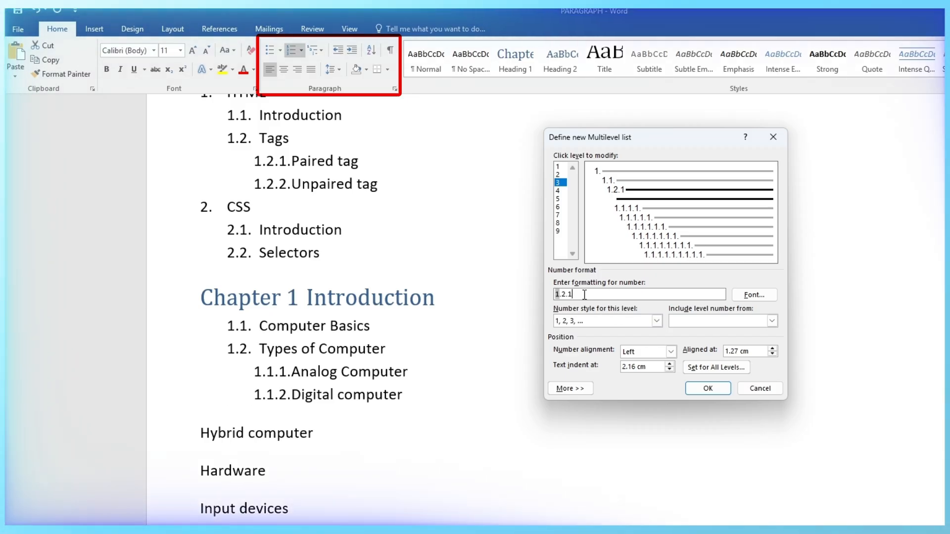
click(708, 388)
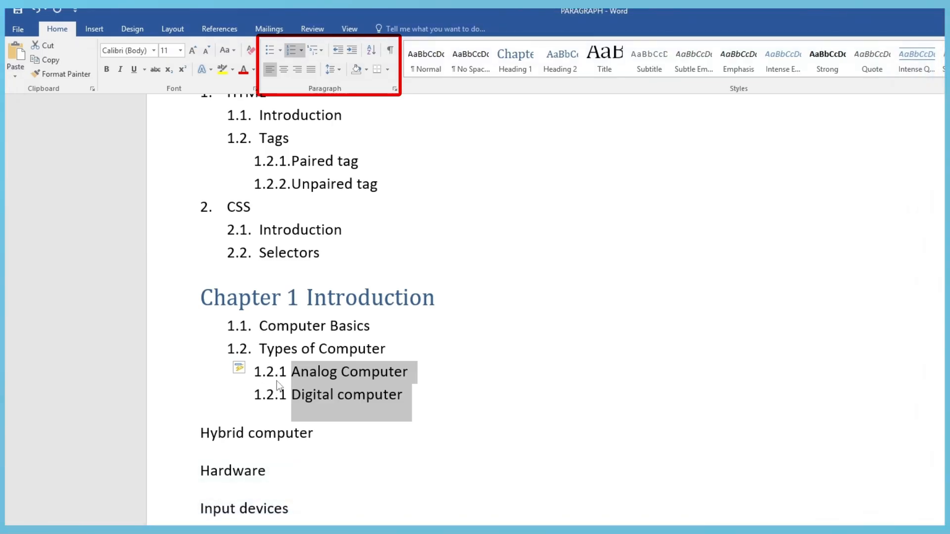
Add "Hybrid Computer" as a third-level item after Digital computer and remove the unnumbered Hybrid computer line below it
click(423, 394)
key(Return)
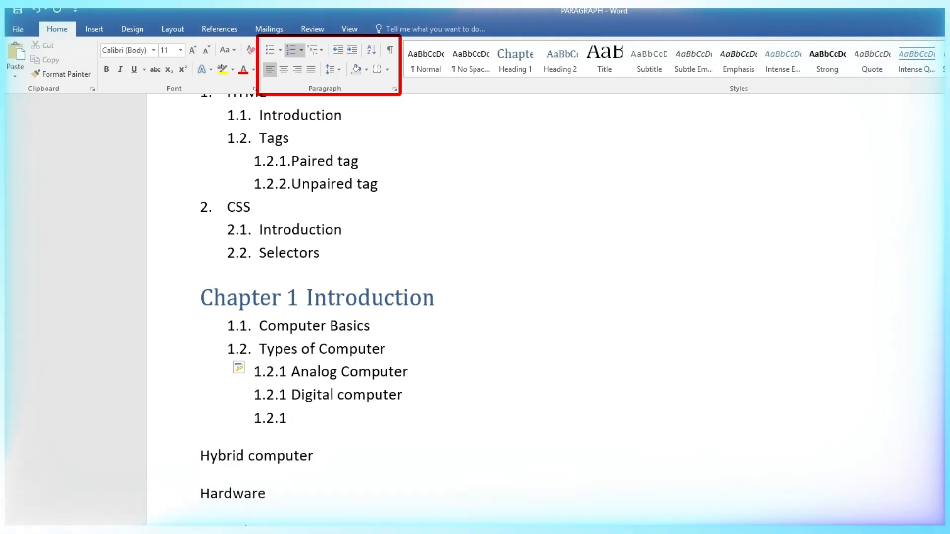
text(hybrid)
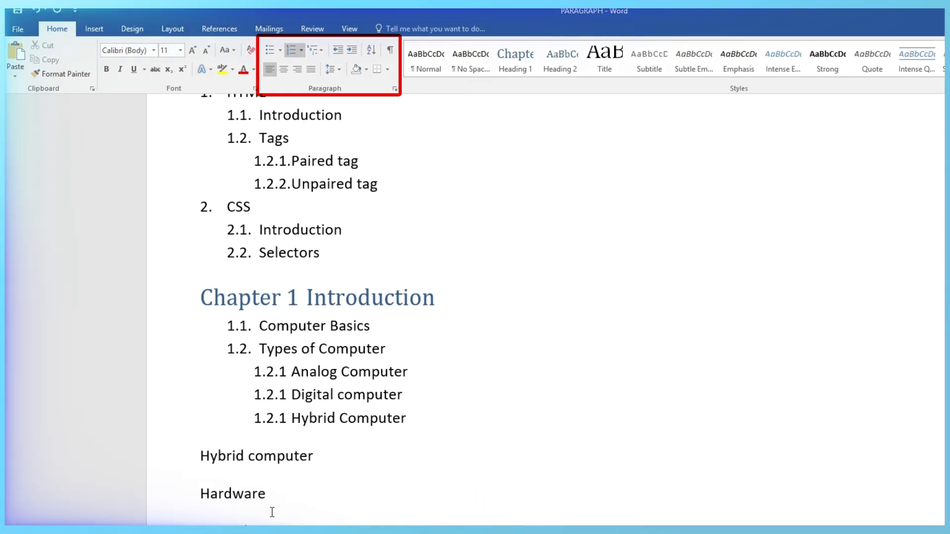
scroll(272, 512, down, 3)
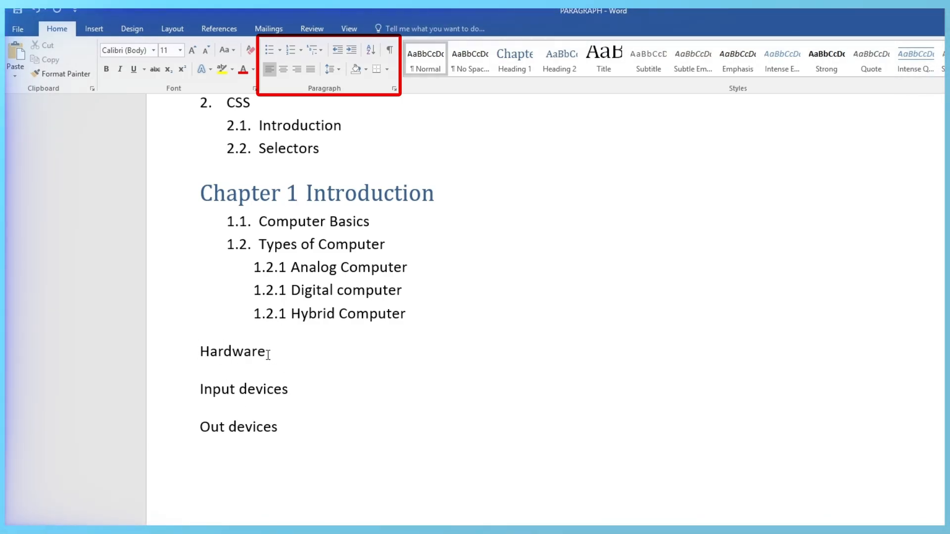
Apply the "Chapter 1 Heading" multilevel list style to the Hardware line
drag(241, 355, 191, 359)
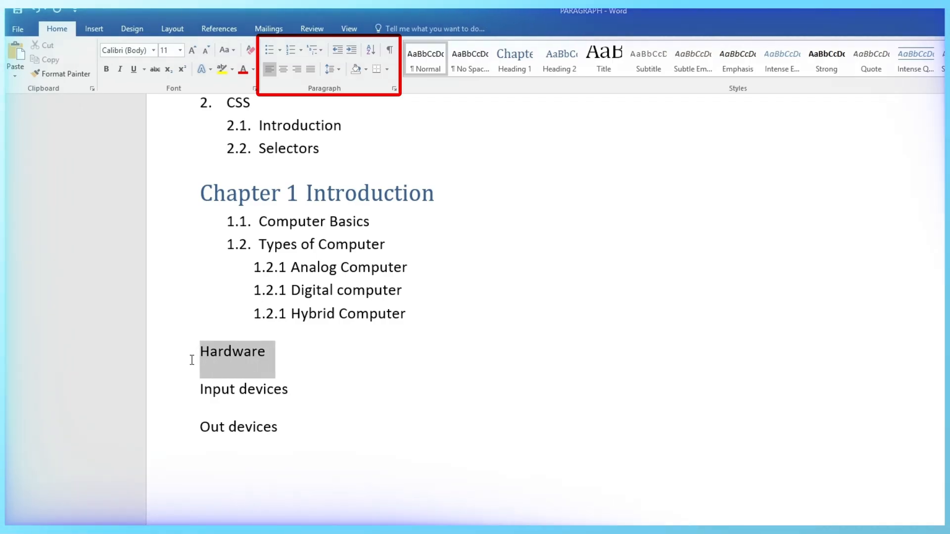
click(322, 51)
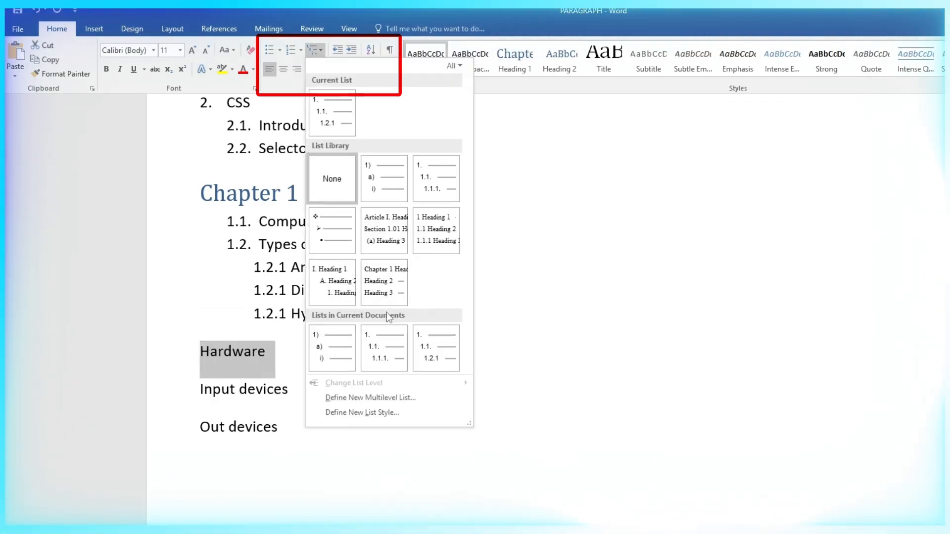
click(382, 298)
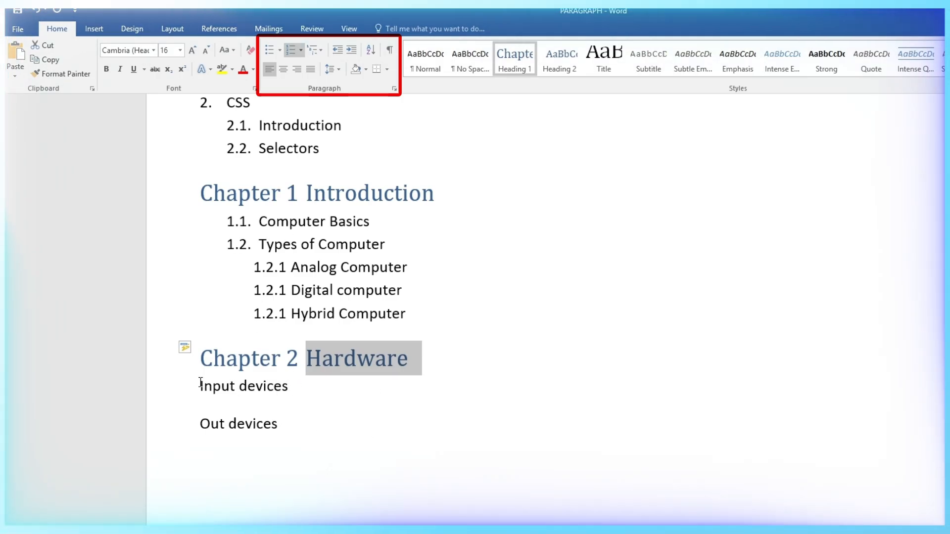
Apply the 1., 1.1., 1.1.1. multilevel list to Input devices and Out devices under Hardware and set them to the second level, 1.1
drag(199, 385, 284, 430)
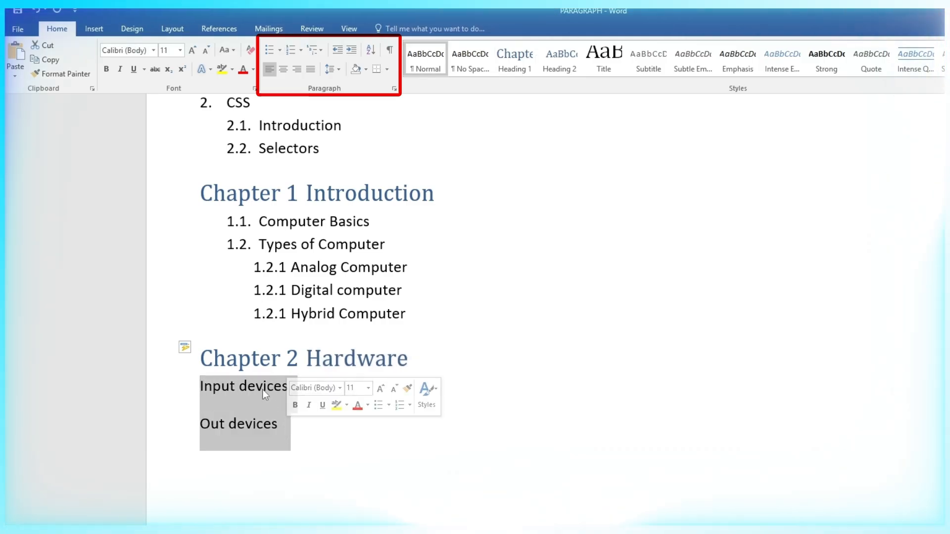
click(322, 51)
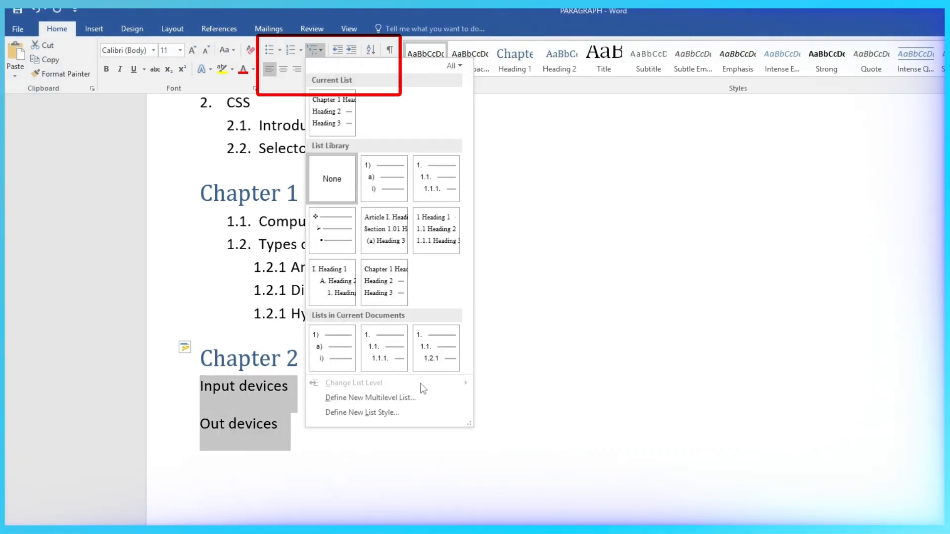
click(387, 345)
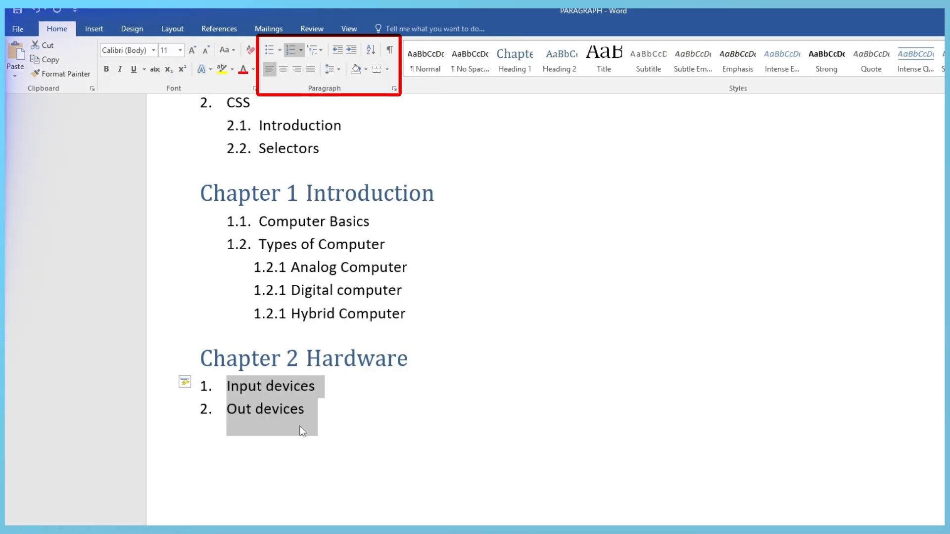
click(319, 53)
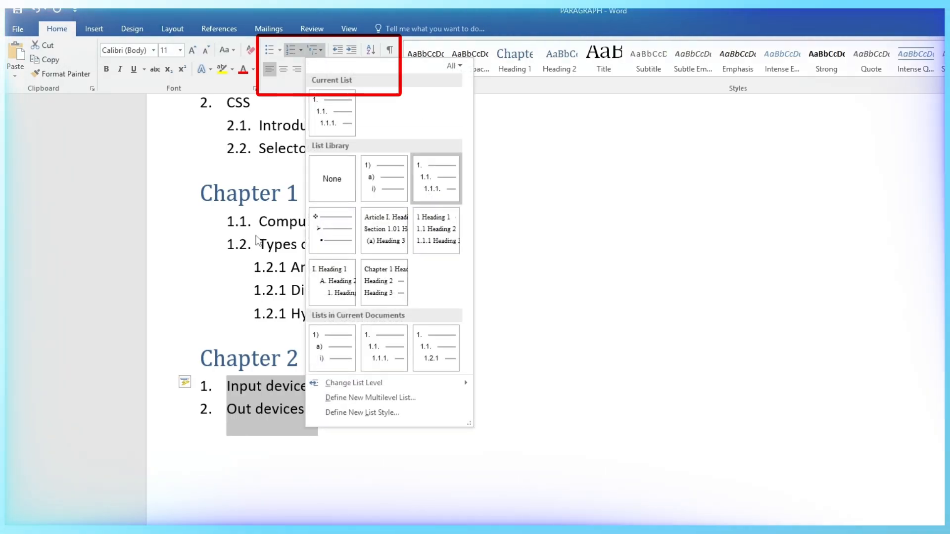
mouse_move(391, 384)
click(511, 415)
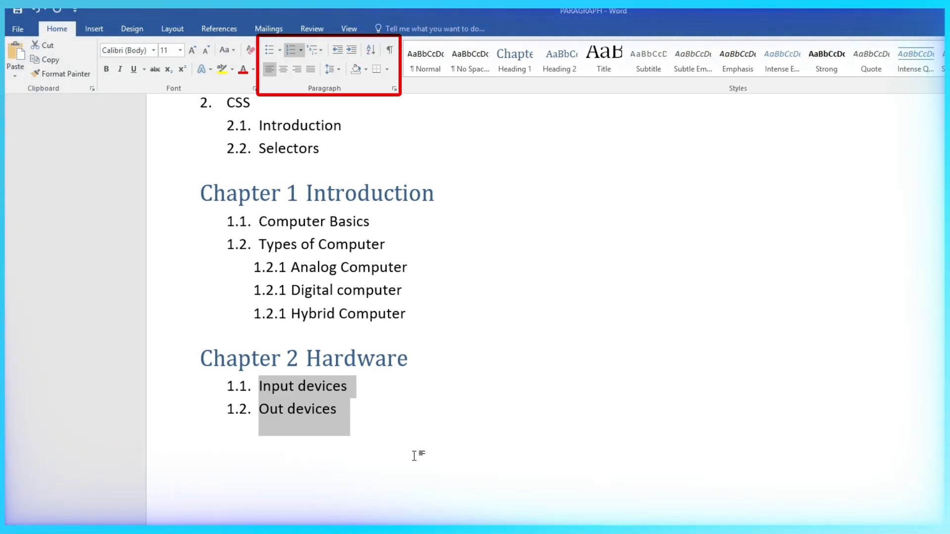
click(414, 456)
Apply the "Article I. Heading" multilevel list style to the Introduction line in the Article Style example
scroll(503, 429, up, 6)
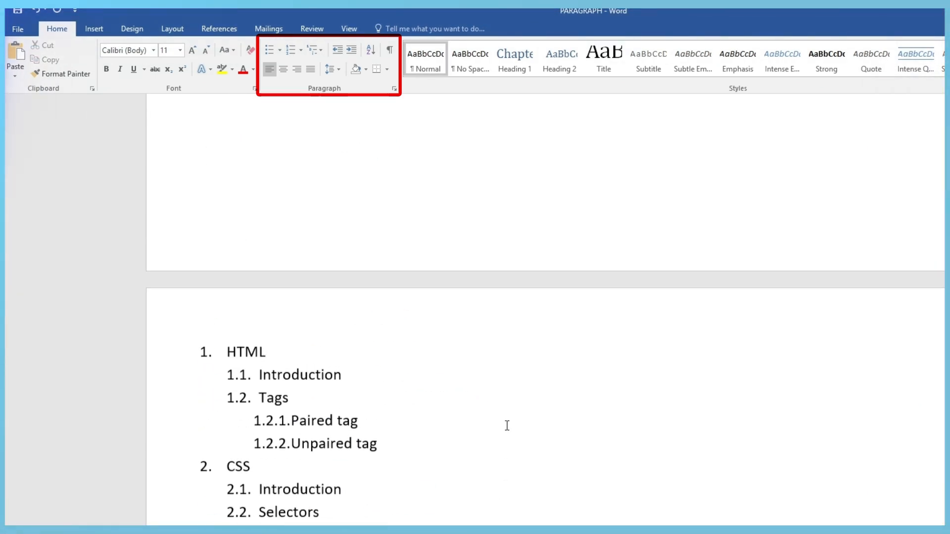
scroll(507, 425, down, 4)
scroll(507, 425, down, 1)
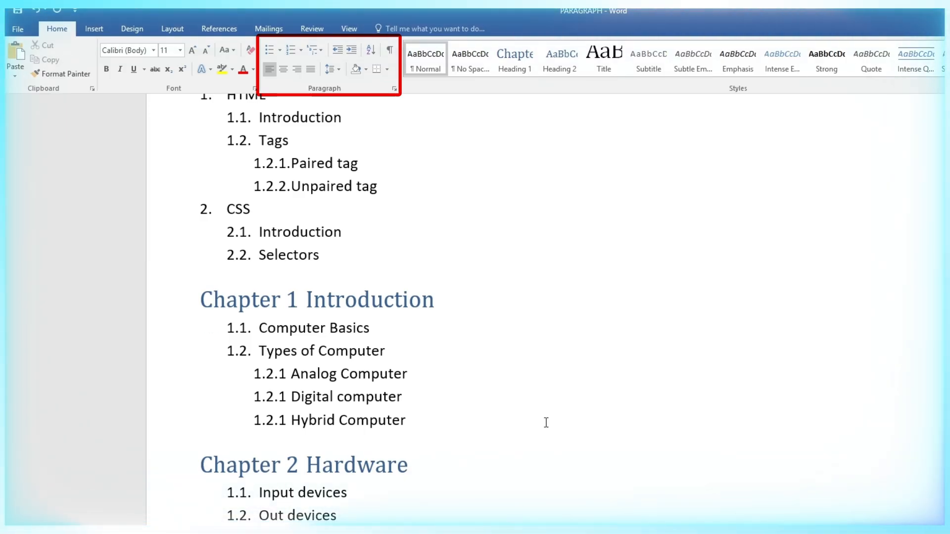
scroll(459, 396, down, 2)
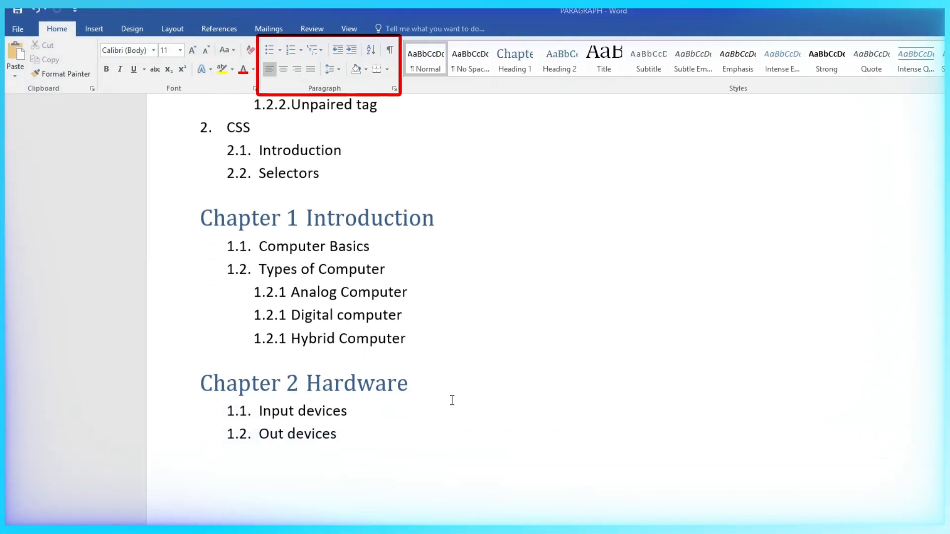
scroll(448, 401, down, 6)
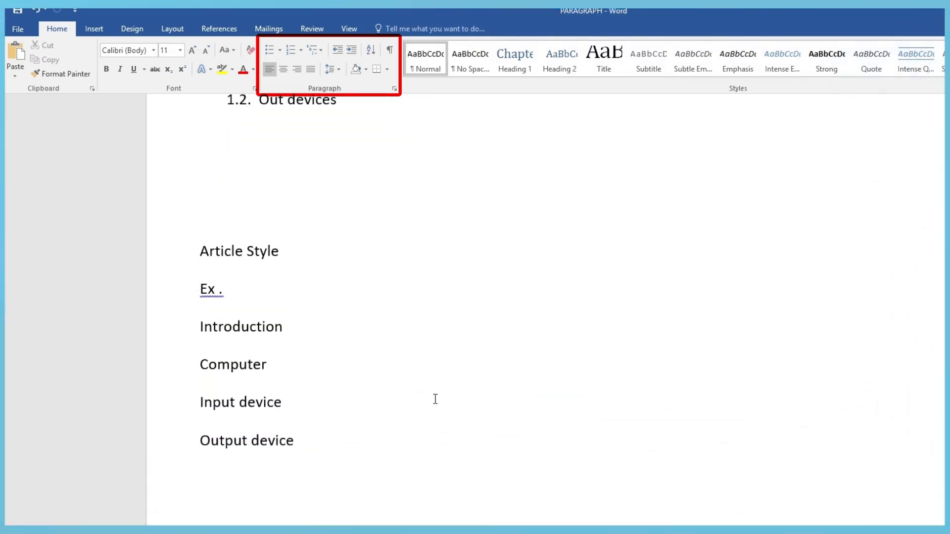
scroll(409, 387, down, 1)
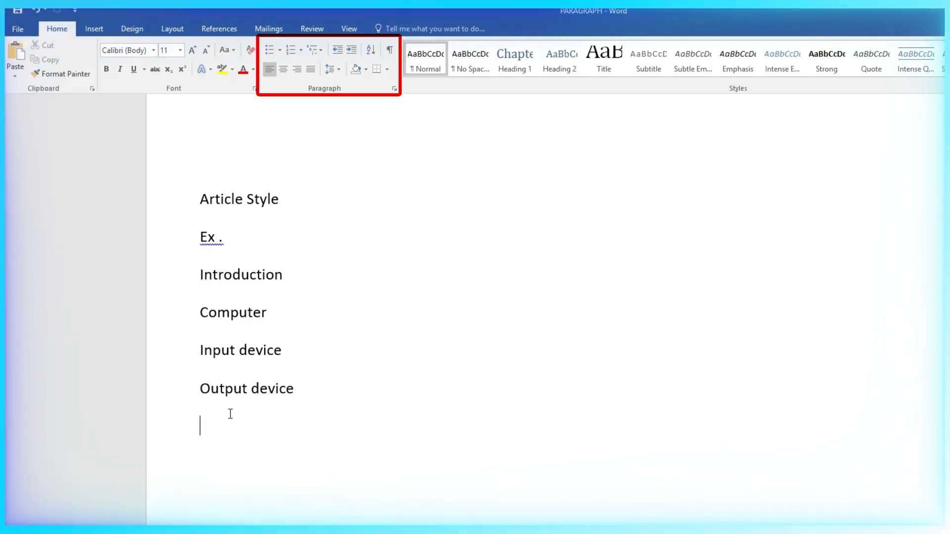
drag(196, 276, 290, 272)
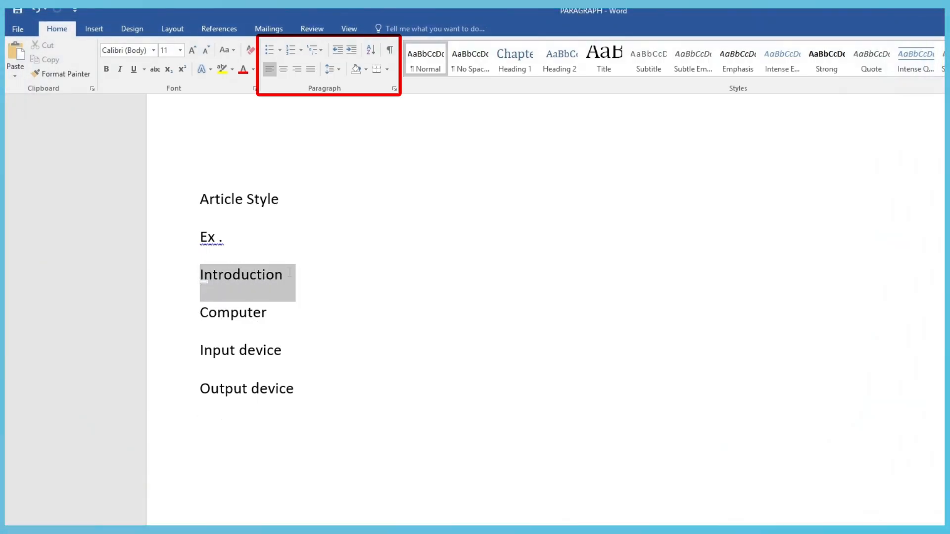
click(320, 53)
click(384, 228)
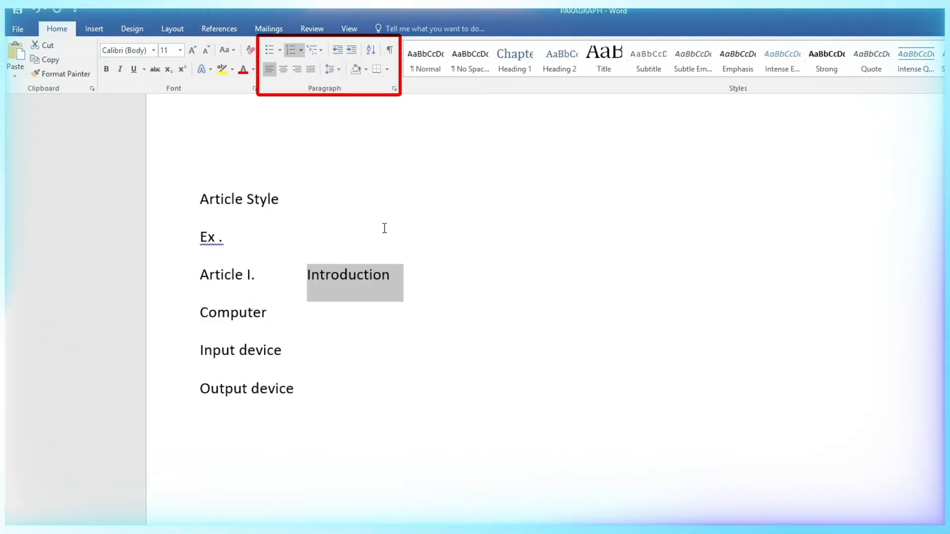
click(406, 283)
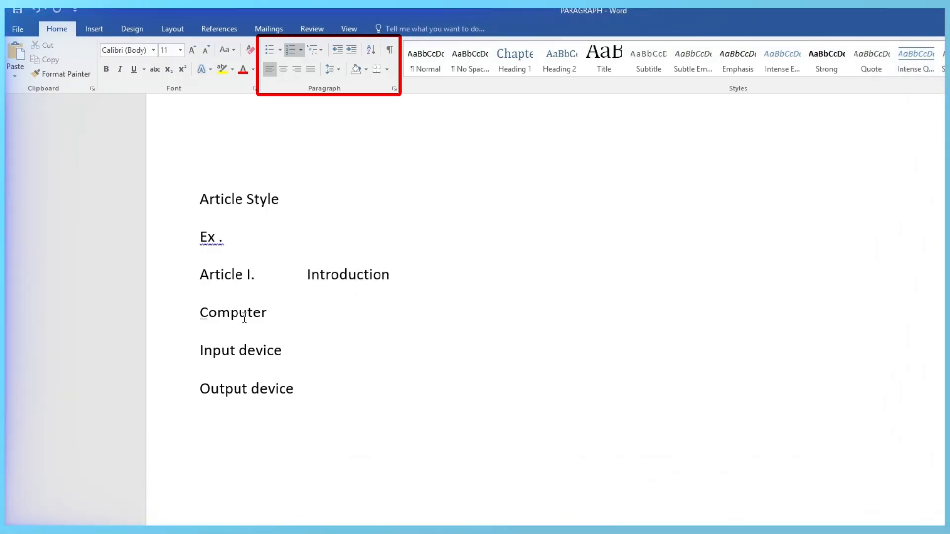
Apply the "Article I. Heading" multilevel list style to the Computer line and change its list level to Section 1.01
triple_click(260, 313)
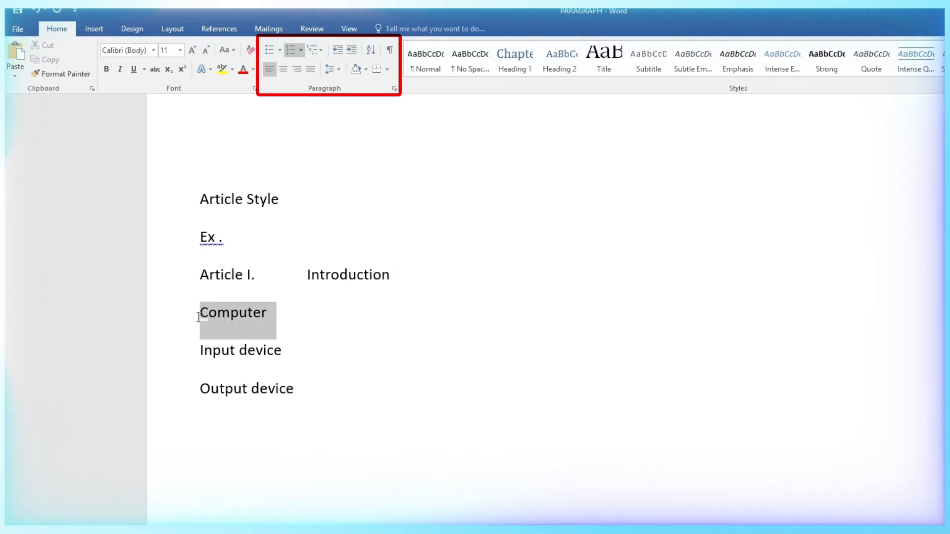
click(320, 51)
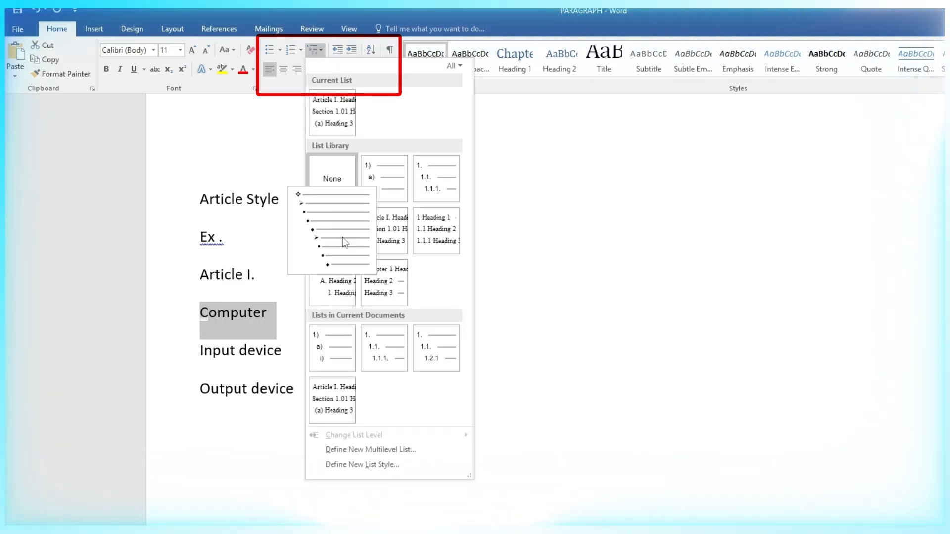
click(391, 239)
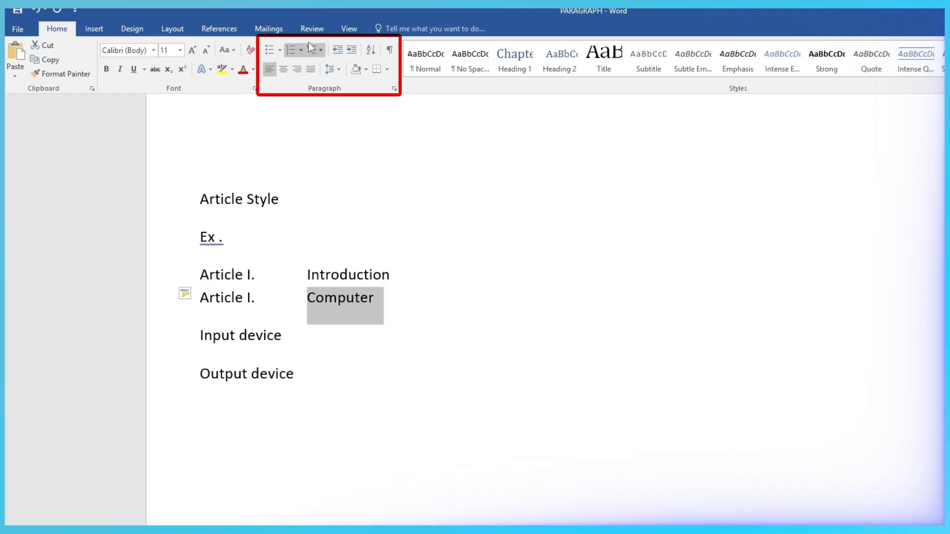
click(319, 53)
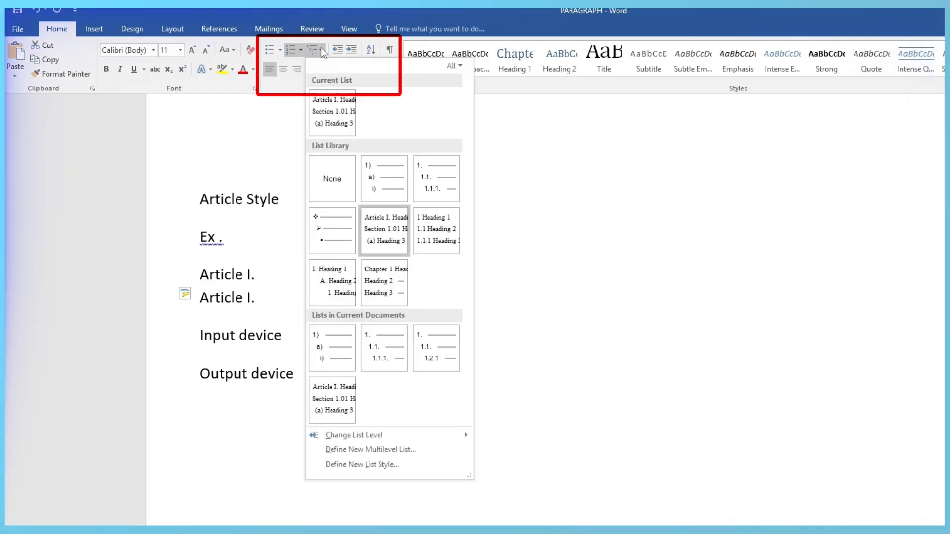
mouse_move(372, 433)
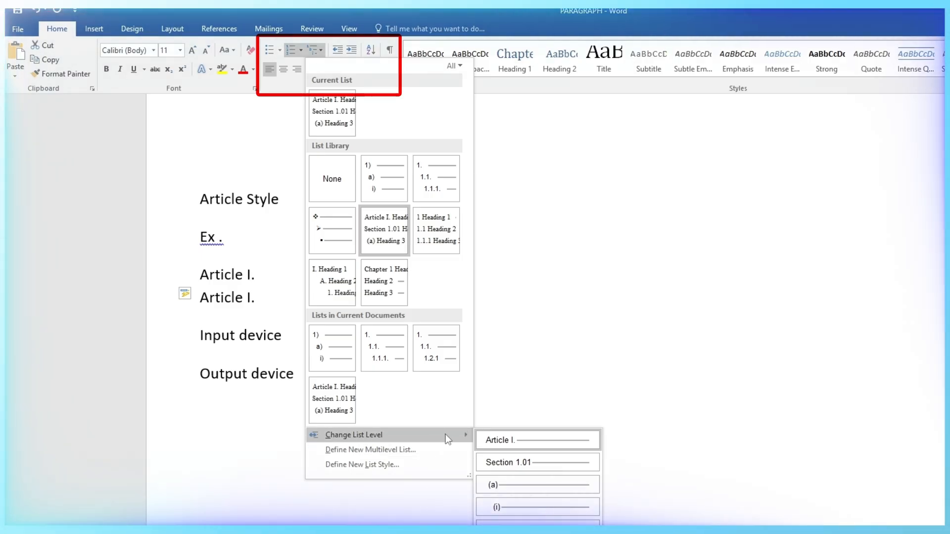
click(501, 460)
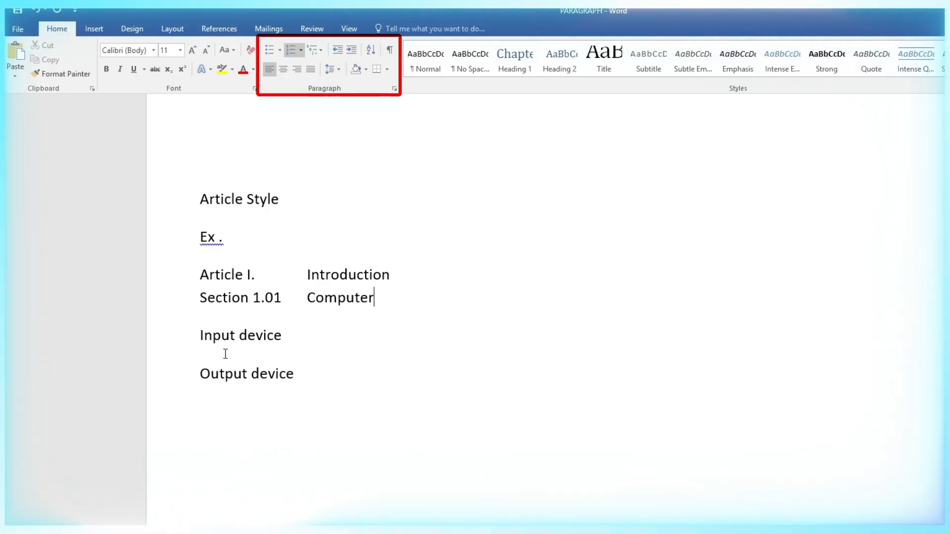
Apply the 1), a), i) multilevel list to Input device and Output device and set them to the second level, a)
drag(201, 337, 306, 394)
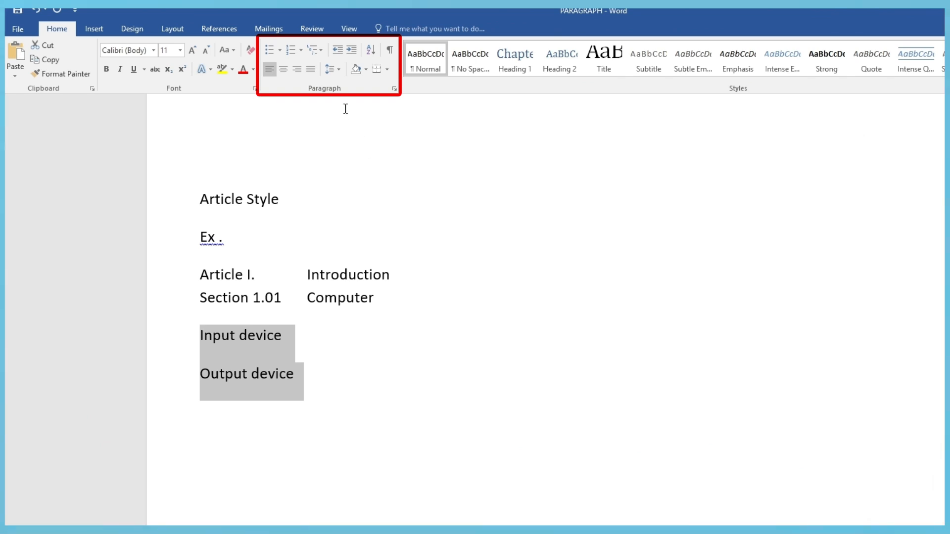
click(301, 52)
click(546, 154)
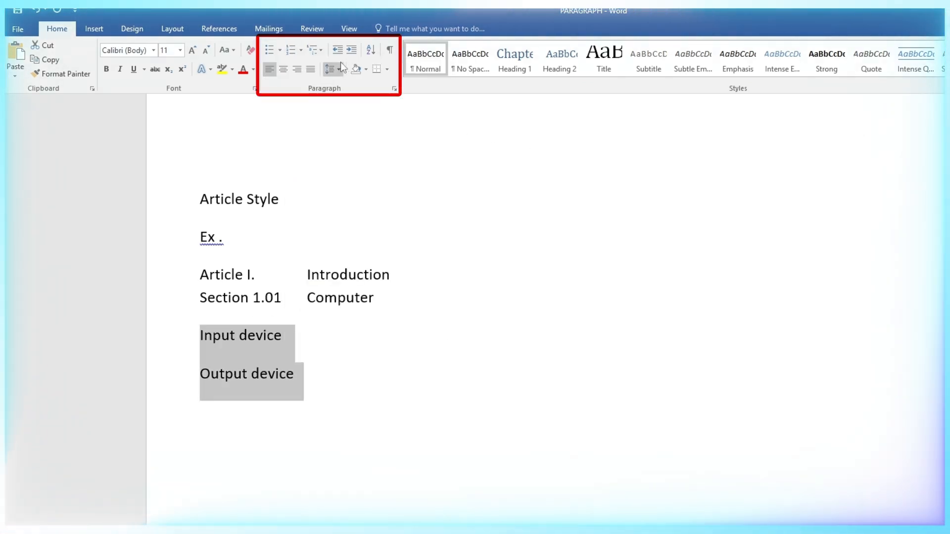
click(317, 50)
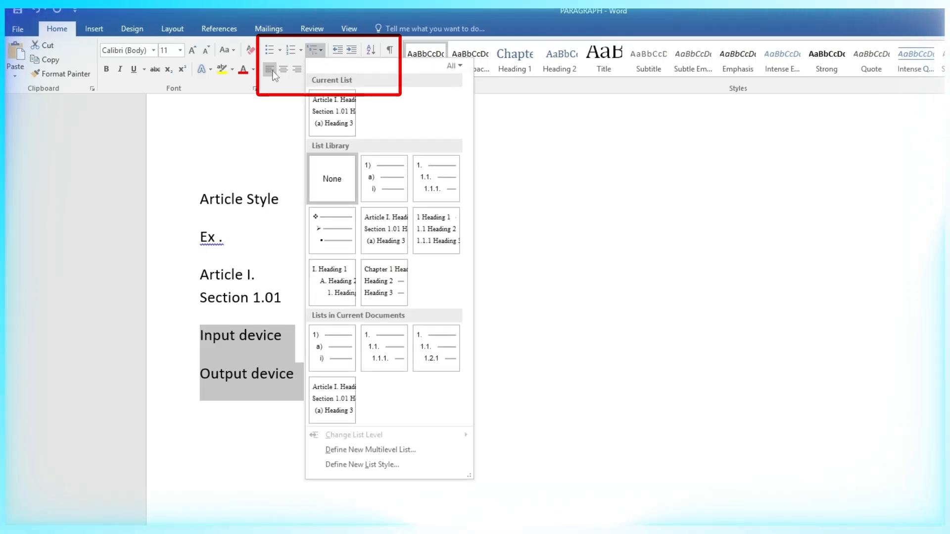
click(382, 179)
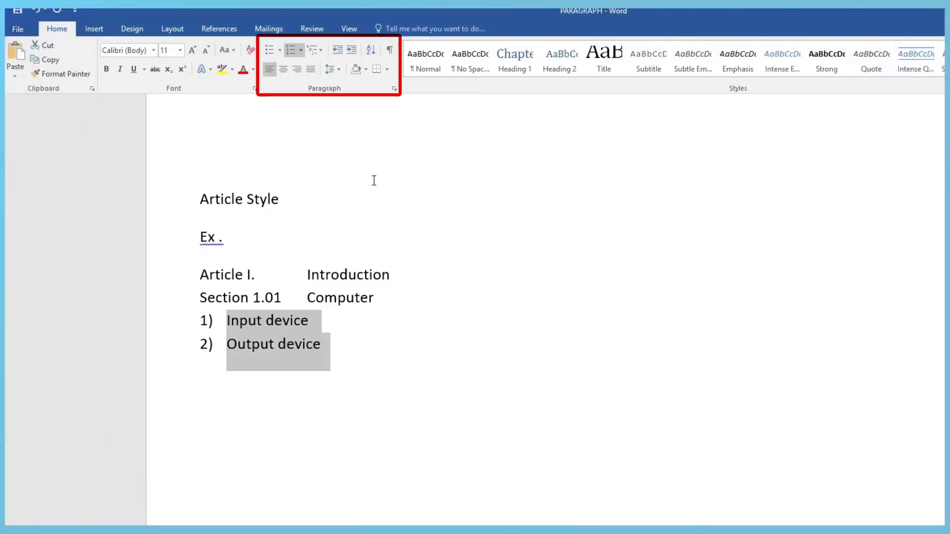
click(321, 50)
mouse_move(388, 438)
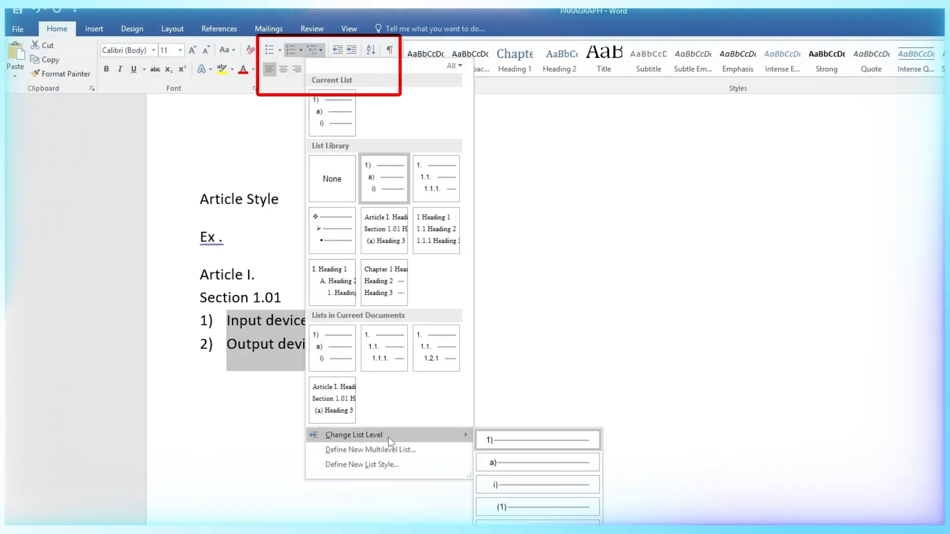
click(496, 464)
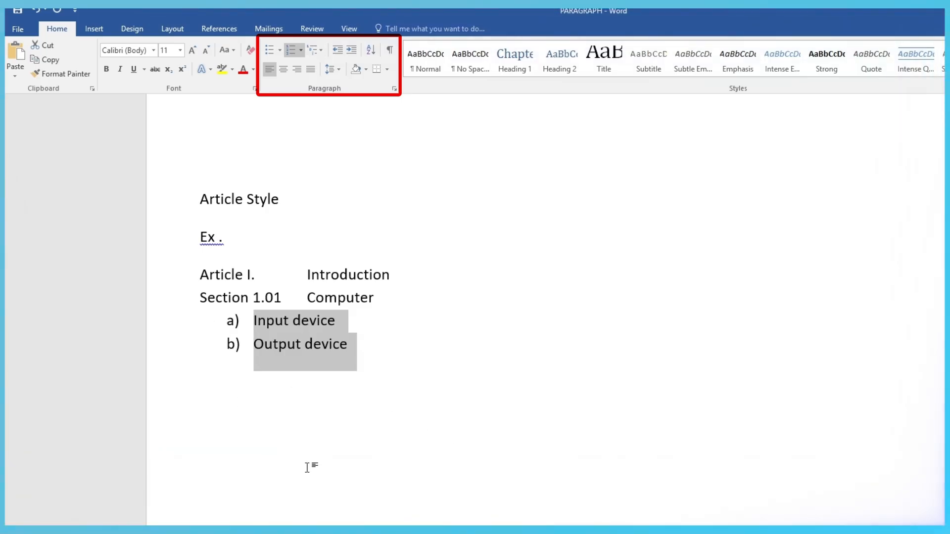